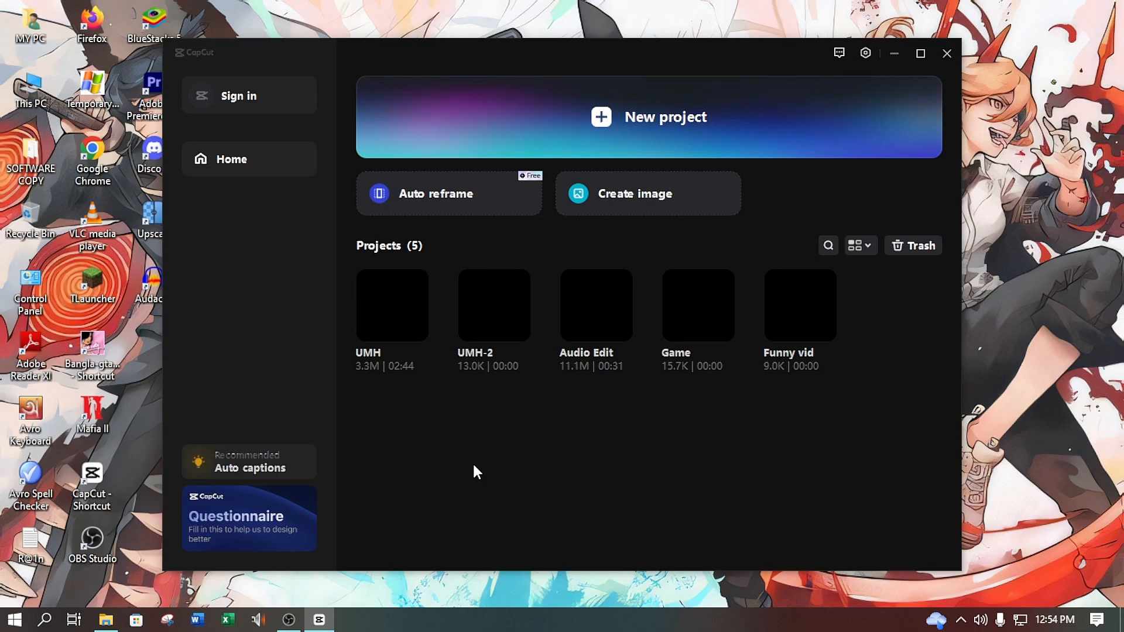
- Create a new project, import jUaFFiCfPhs-HD_upscayl_5x_ultramix_balanced.png from the file explorer and add it to the timeline
click(655, 140)
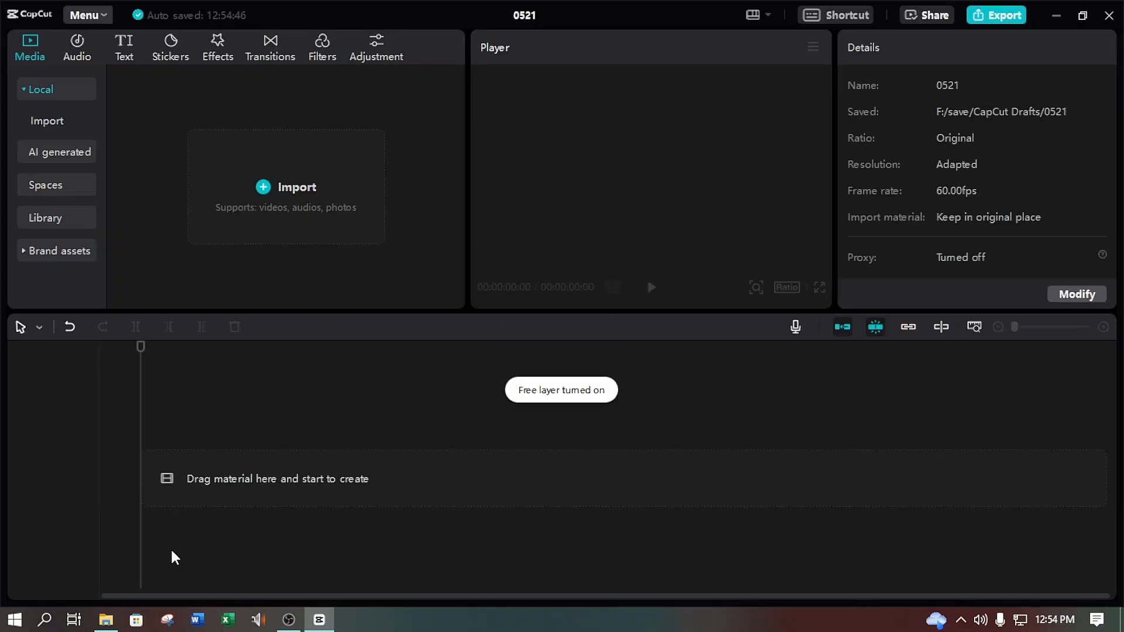
click(105, 620)
drag(367, 233, 148, 195)
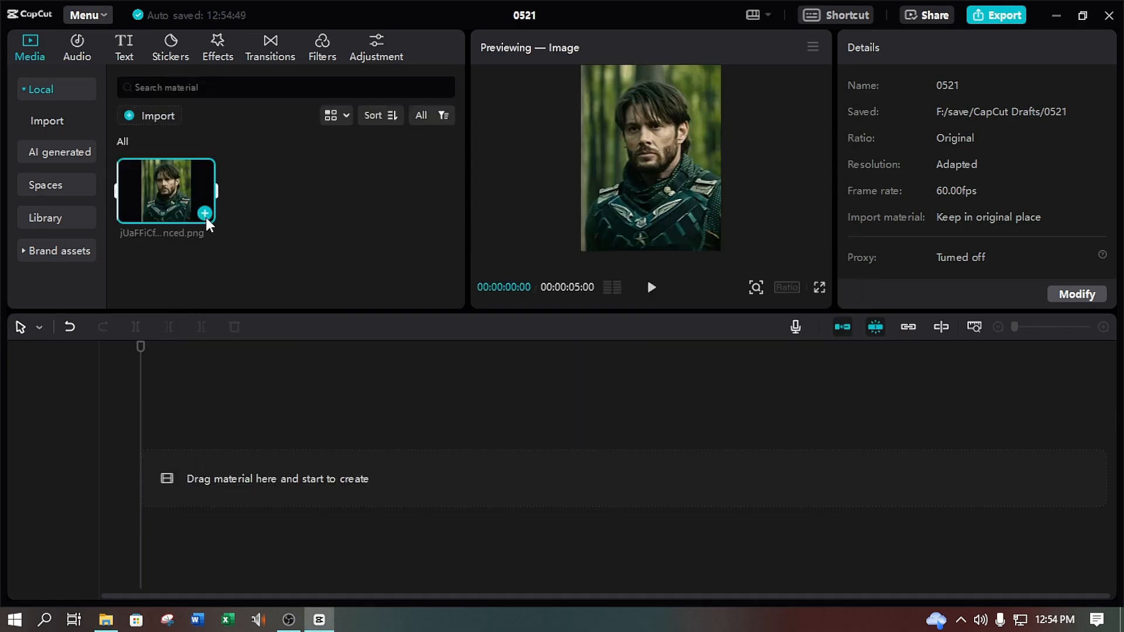
click(205, 214)
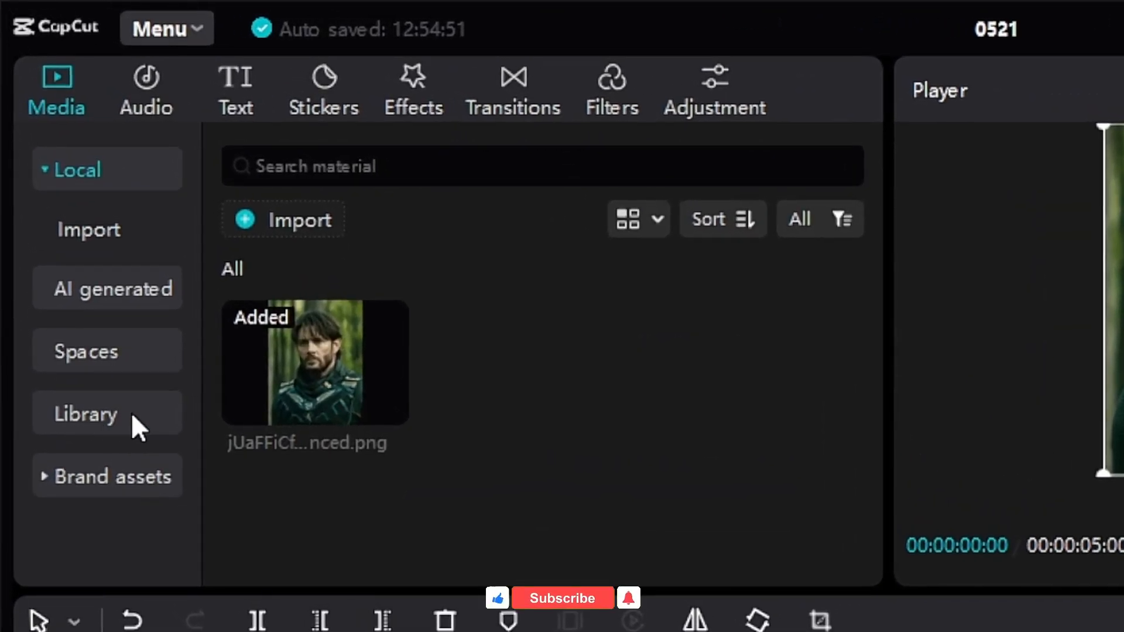
- Place the black library clip on a track above the portrait image and create a freeze frame at its start
click(114, 413)
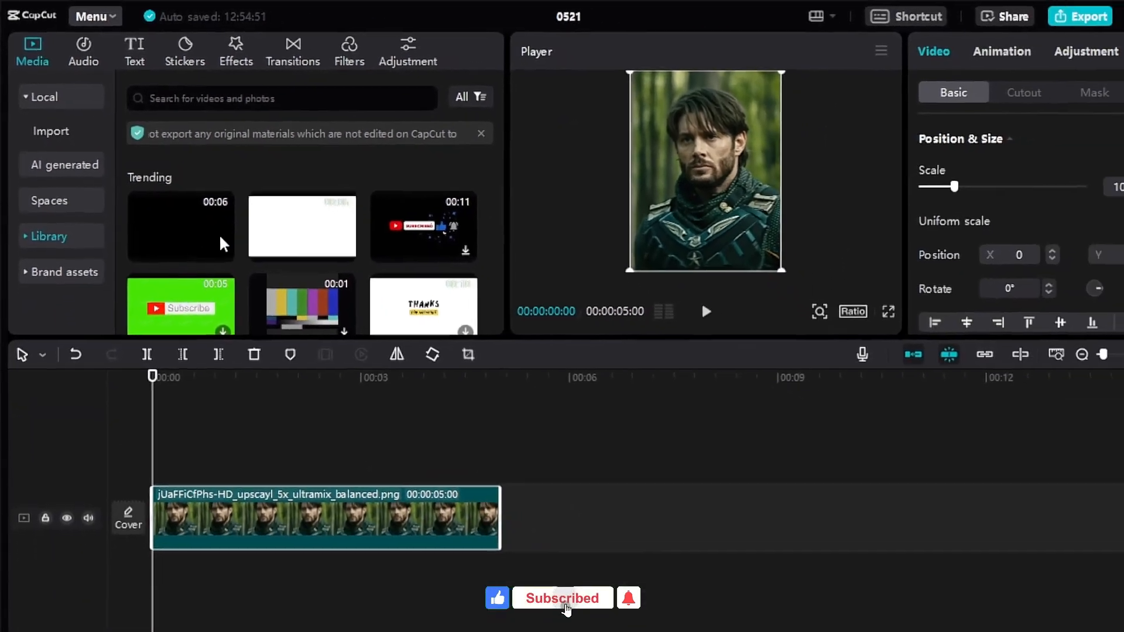
drag(377, 410, 143, 419)
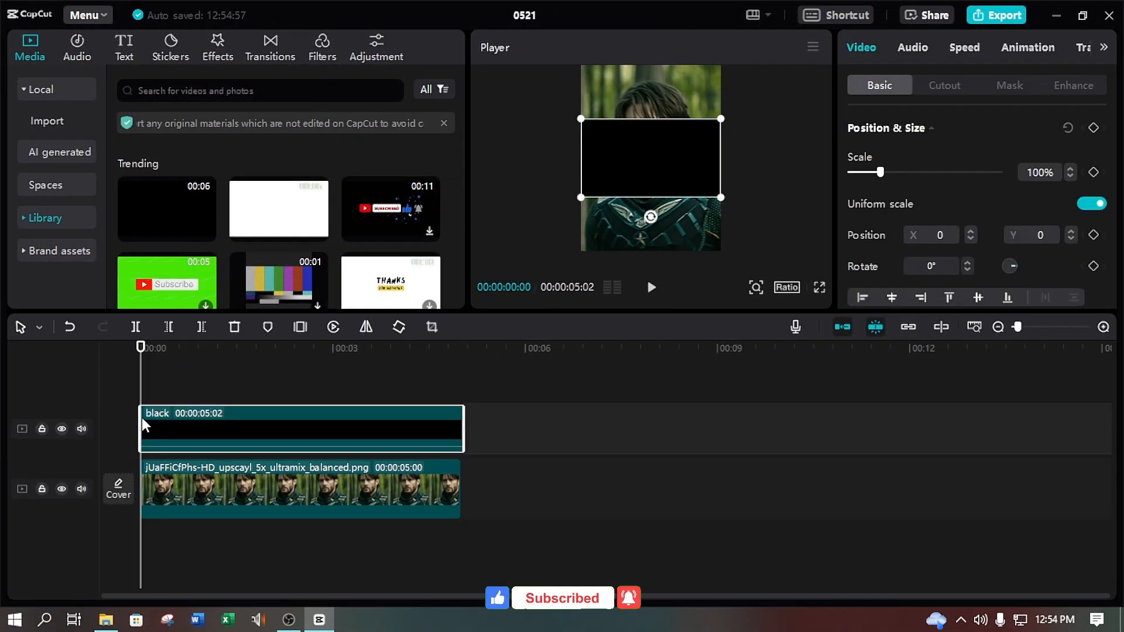
click(301, 327)
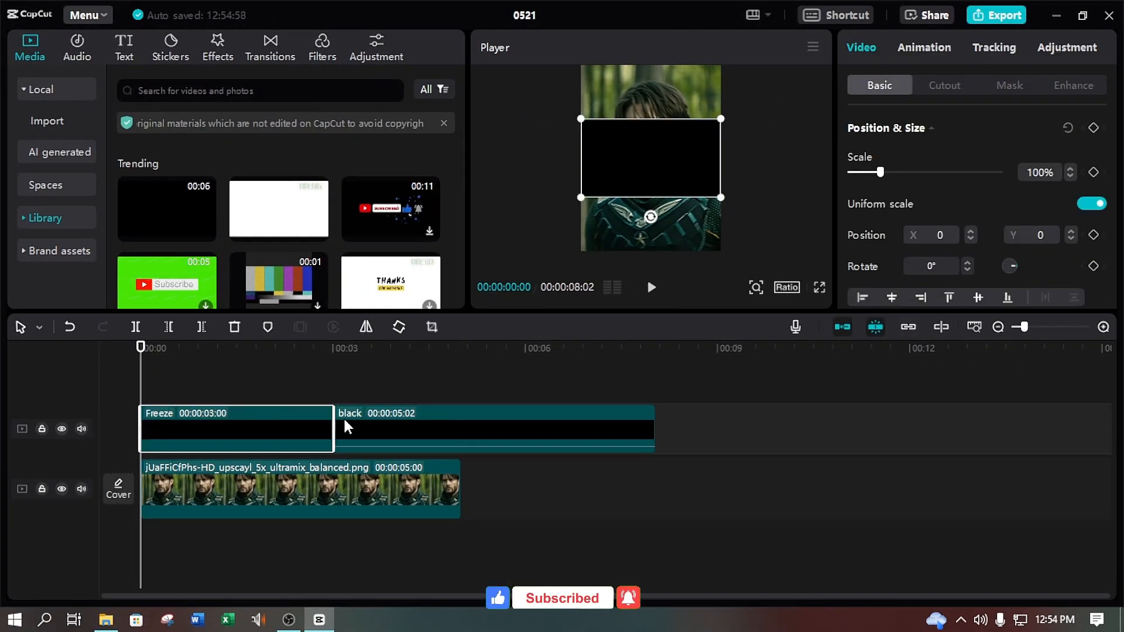
- Delete the leftover black clip and extend the black freeze frame to 5 seconds, matching the image clip
click(358, 430)
right_click(359, 430)
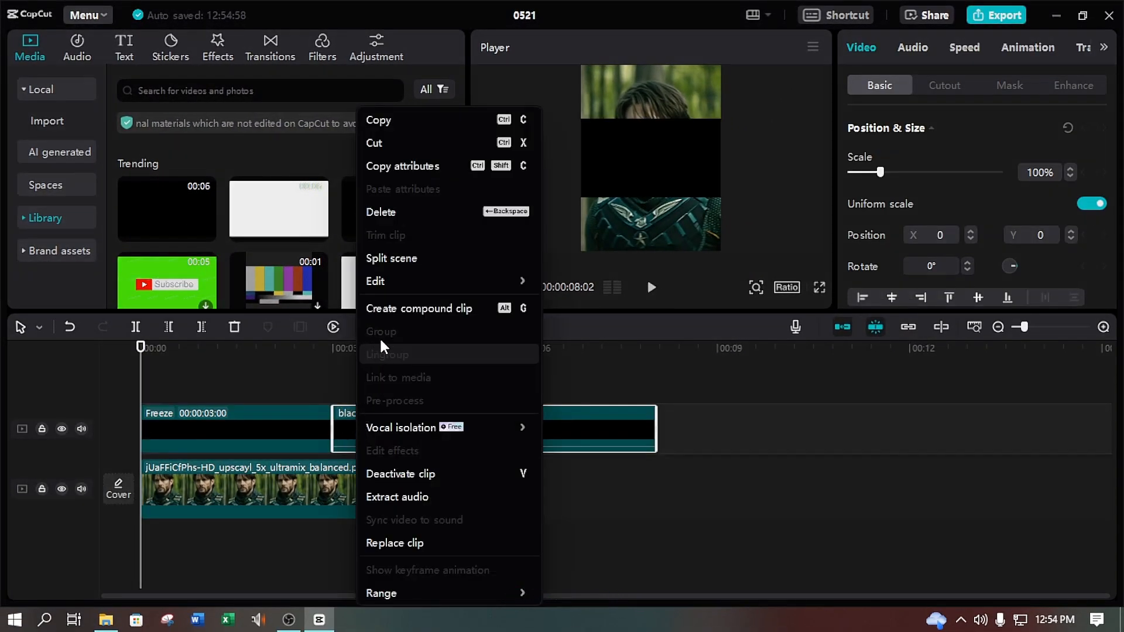
click(391, 214)
drag(331, 429, 461, 429)
- Crop the black freeze frame to a 3:4 ratio
click(432, 327)
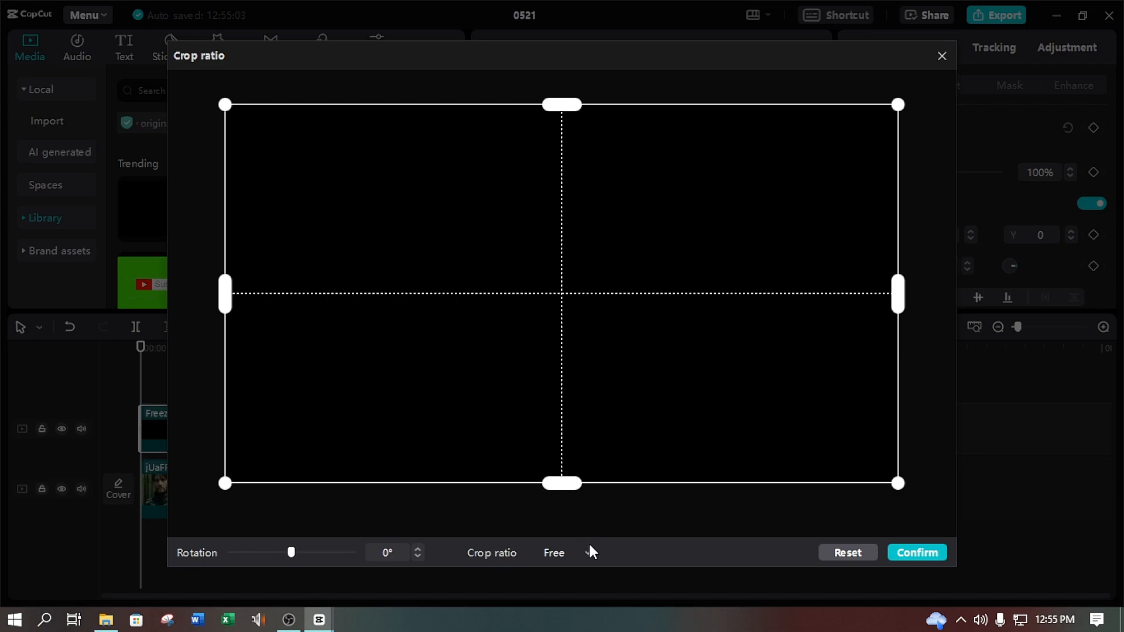
click(588, 552)
click(574, 441)
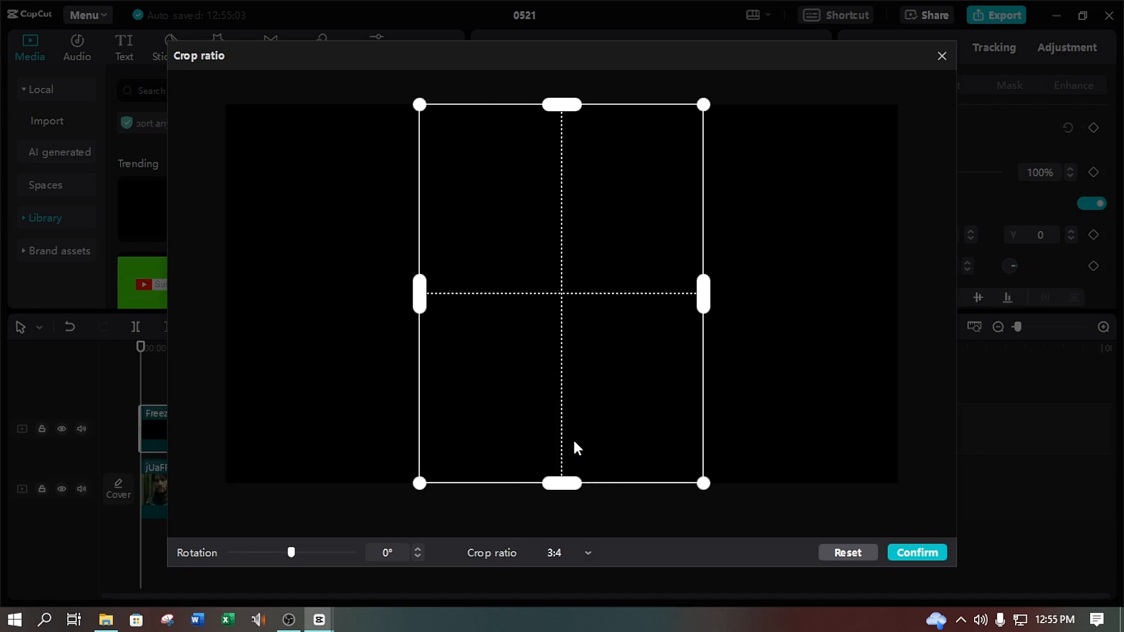
click(910, 555)
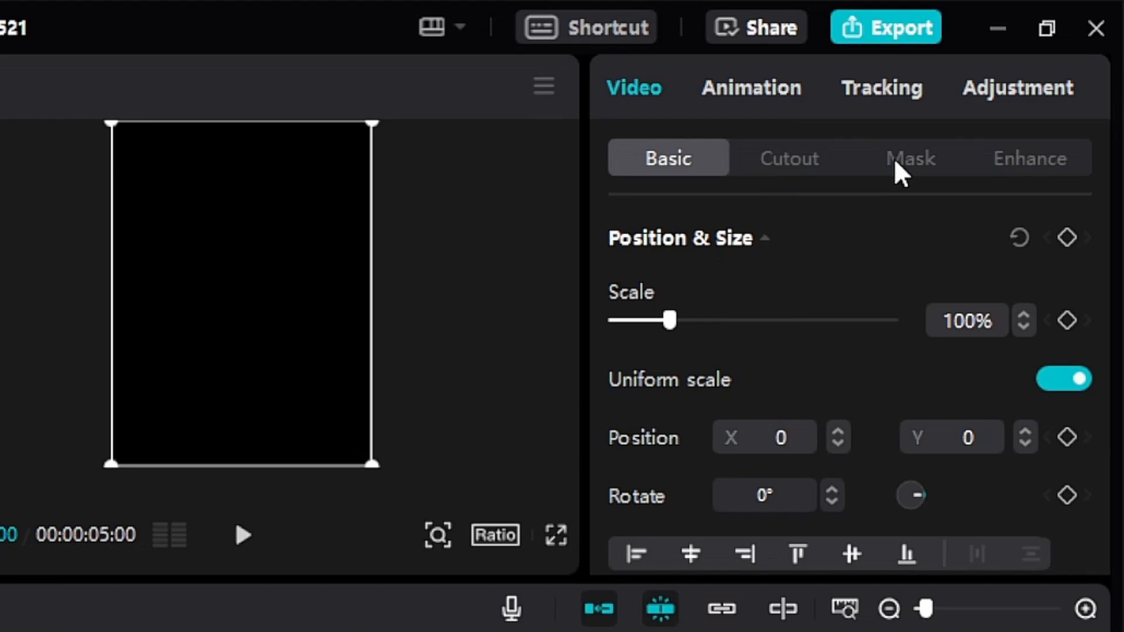
- Apply a Horizontal mask to the black freeze frame and set the mask's rotation to 180°
click(1012, 87)
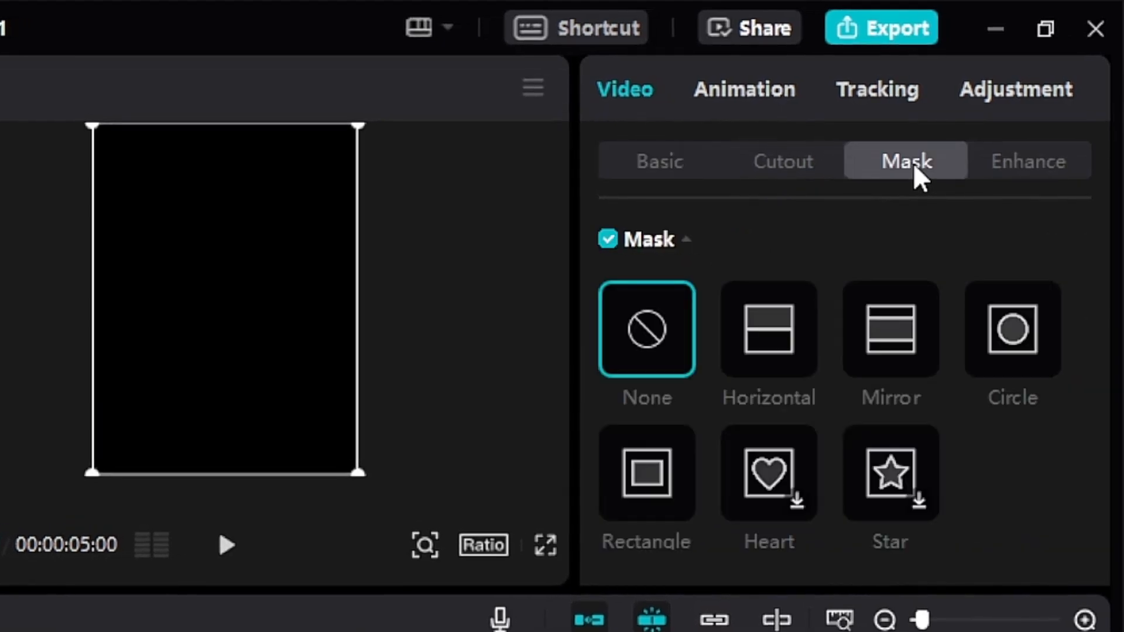
click(767, 319)
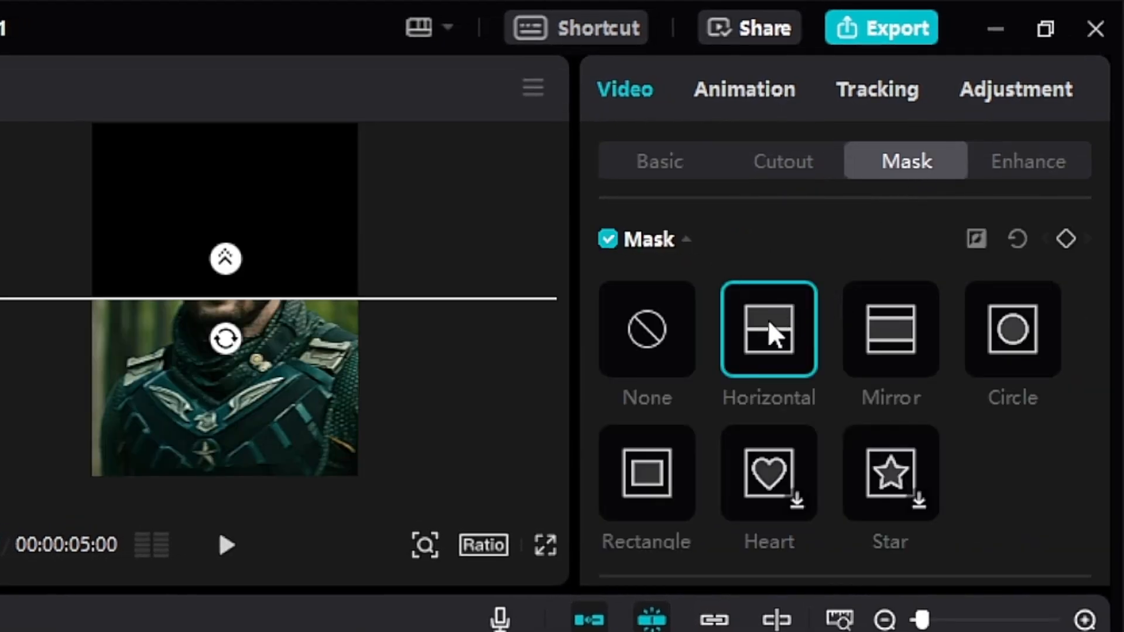
scroll(799, 392, down, 4)
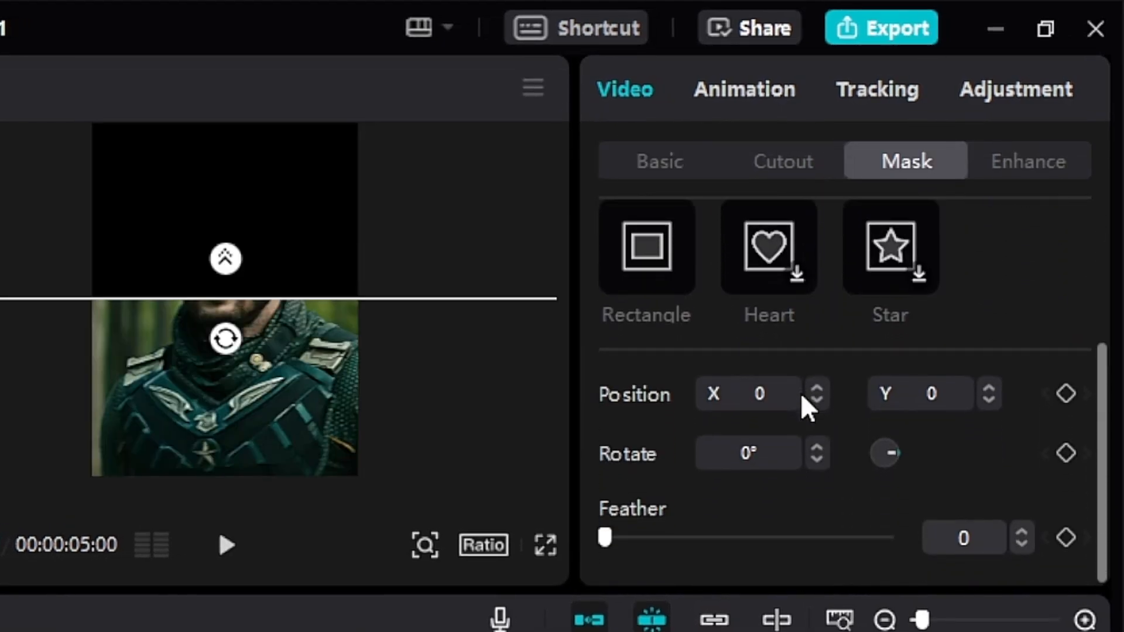
click(769, 455)
text(180)
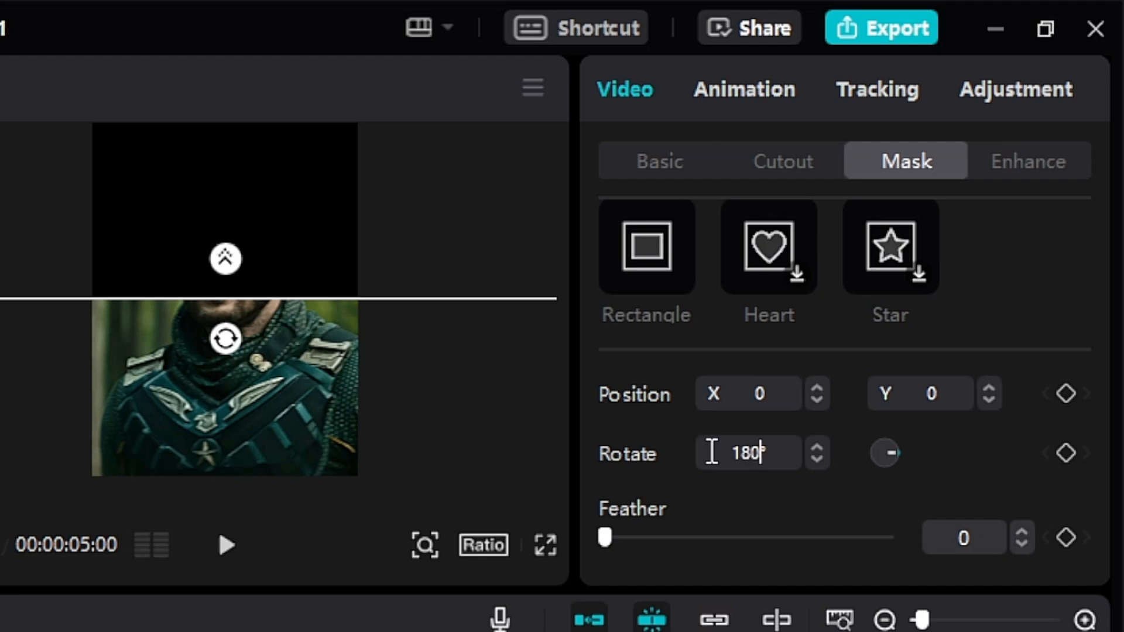
key(Return)
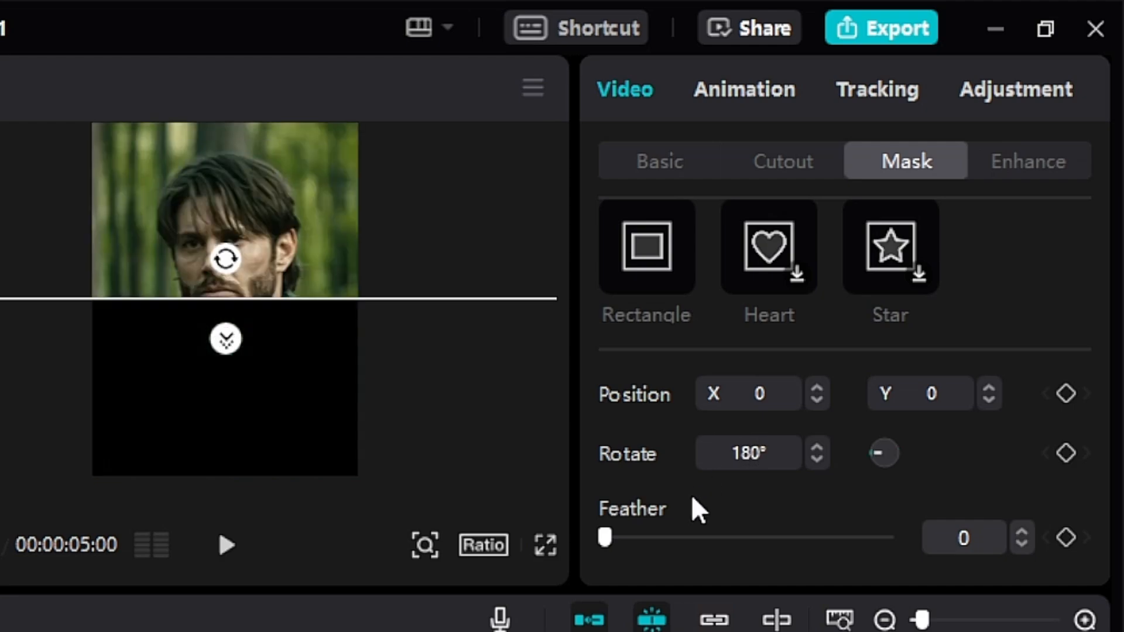
- Set the black layer's mask feather to 100 and its Y position to -220
drag(603, 538, 961, 553)
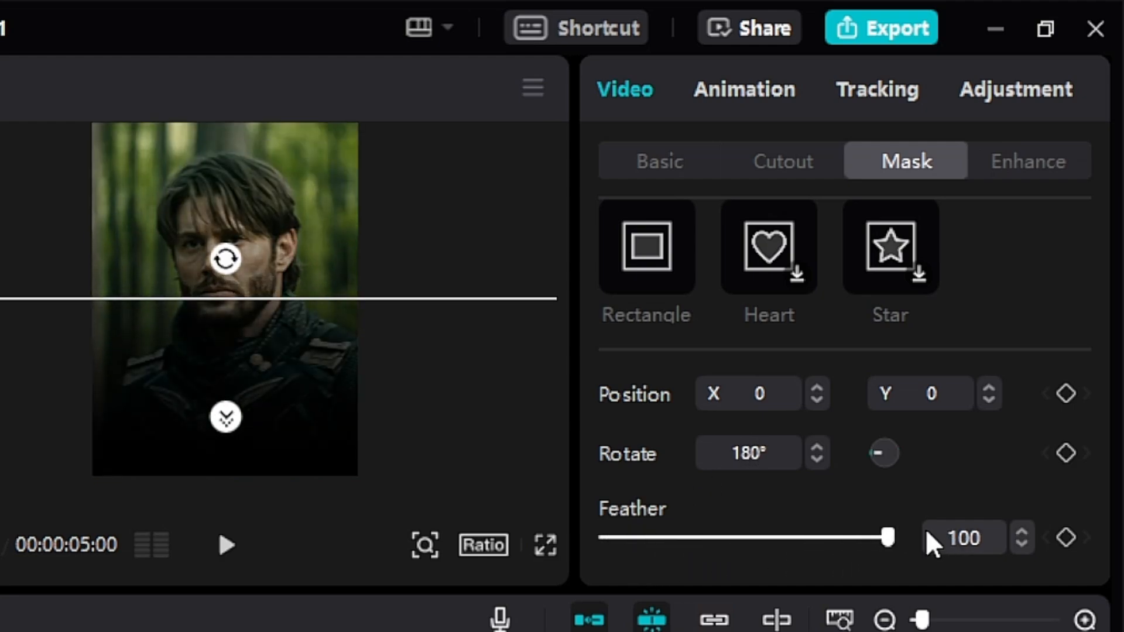
click(957, 397)
text(-220)
key(Return)
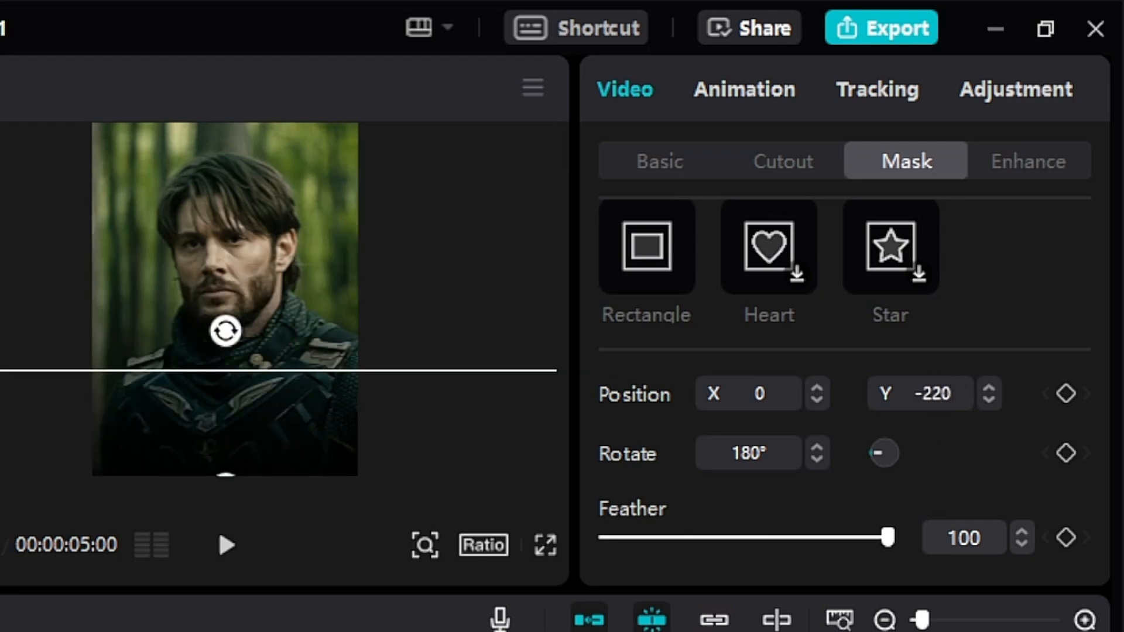
- Lower the black layer's blend opacity to 50%
click(675, 167)
scroll(802, 410, down, 5)
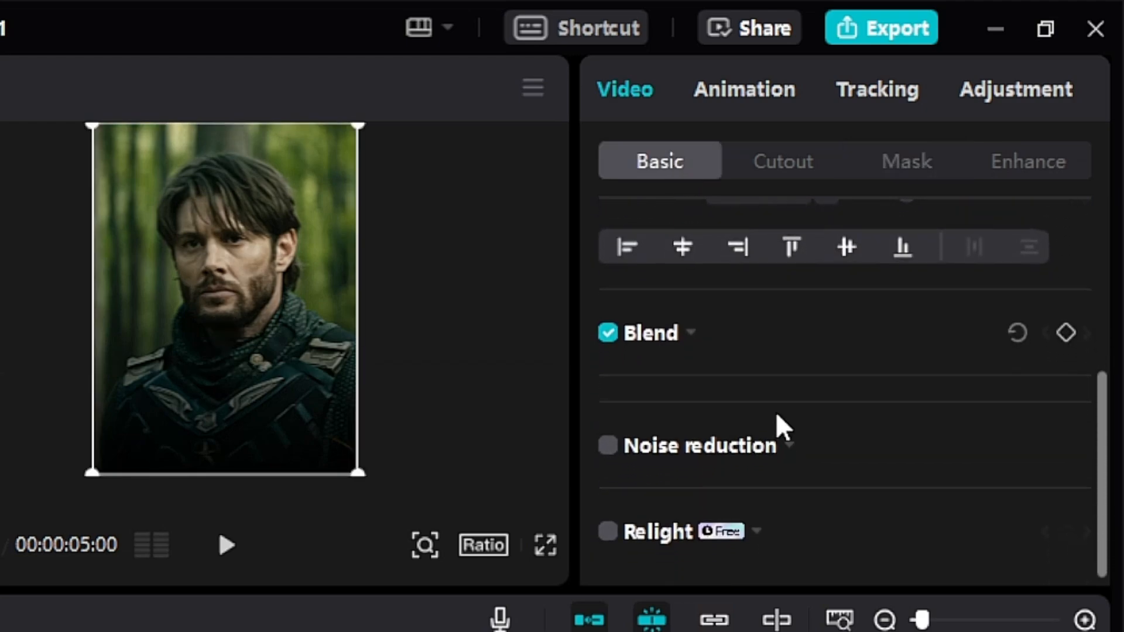
click(693, 333)
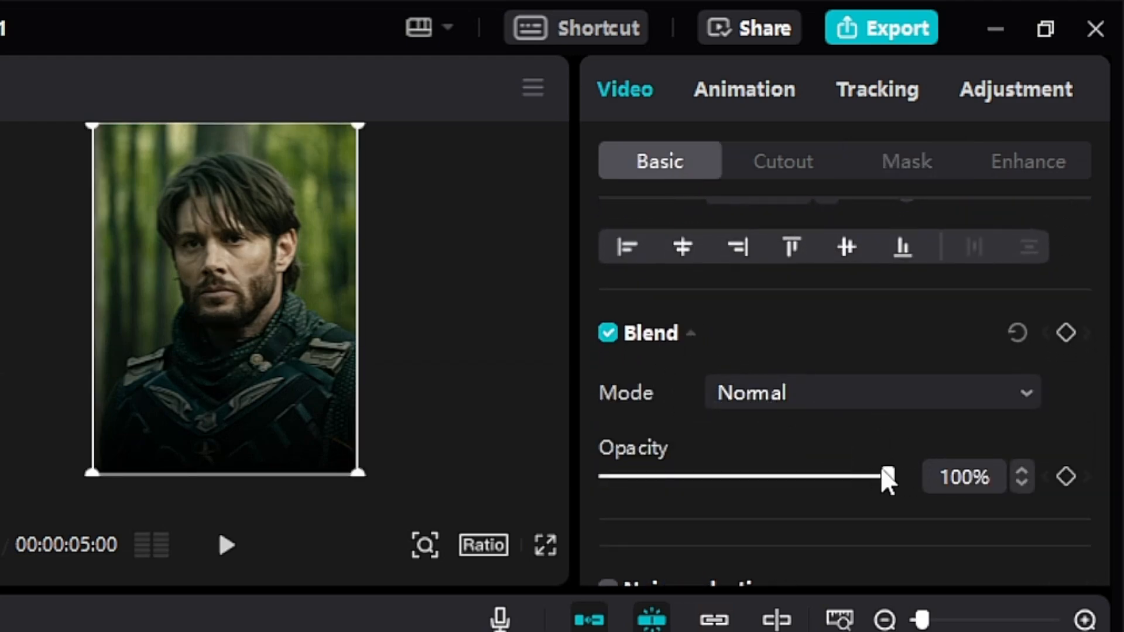
drag(888, 479, 747, 545)
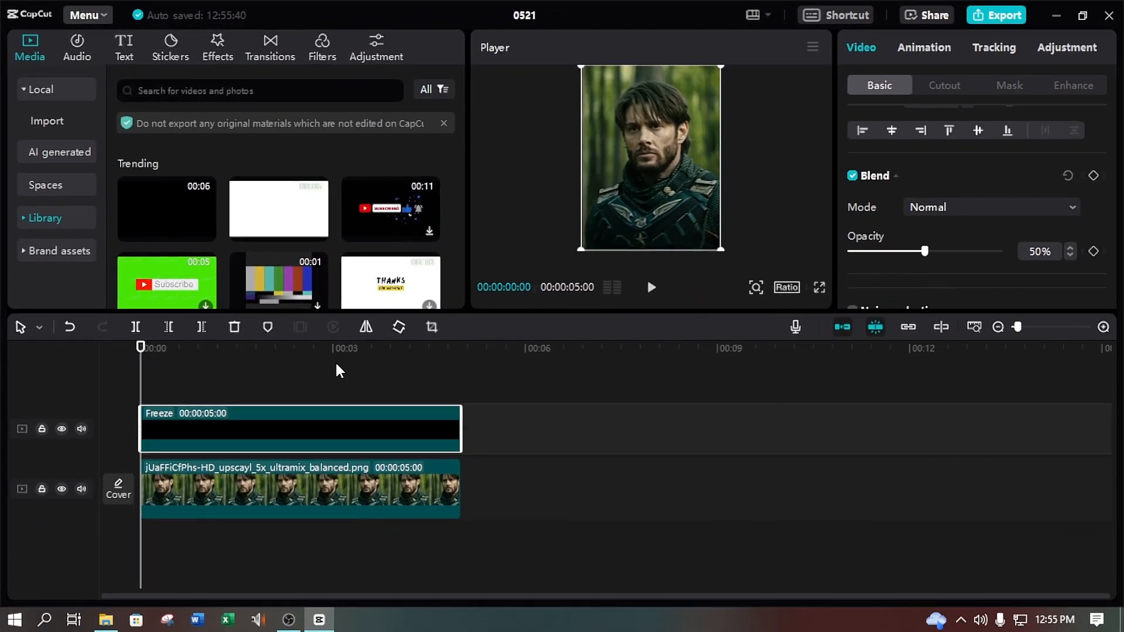
- Build a 5-second freeze frame from the white library clip on a track above the black layer, deleting the leftover white clip
drag(298, 212, 138, 388)
click(300, 326)
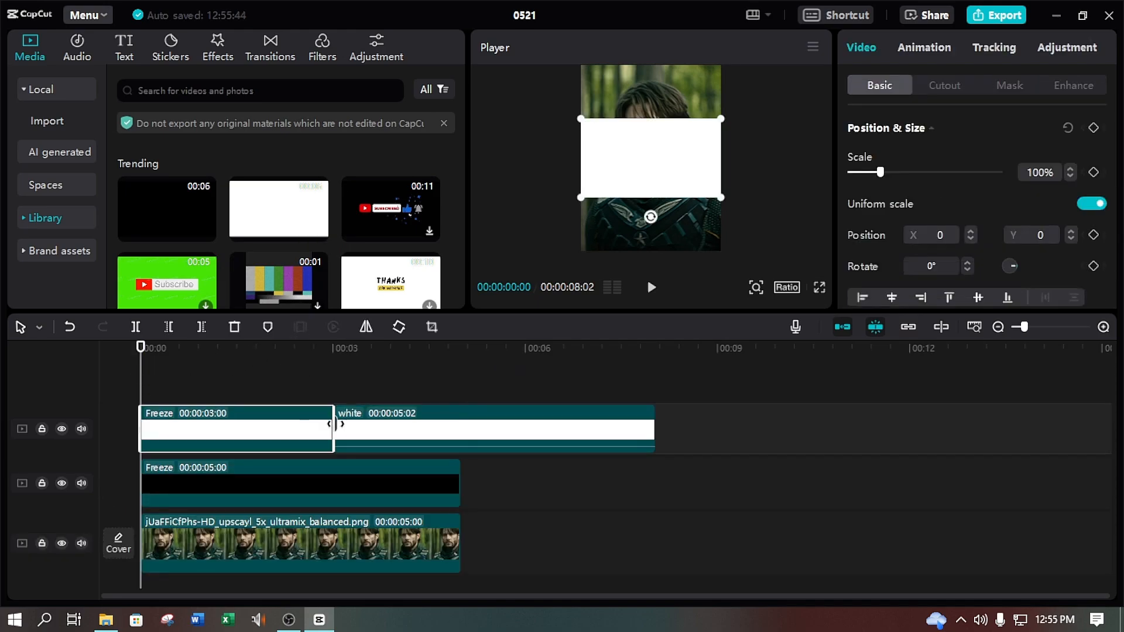
right_click(399, 445)
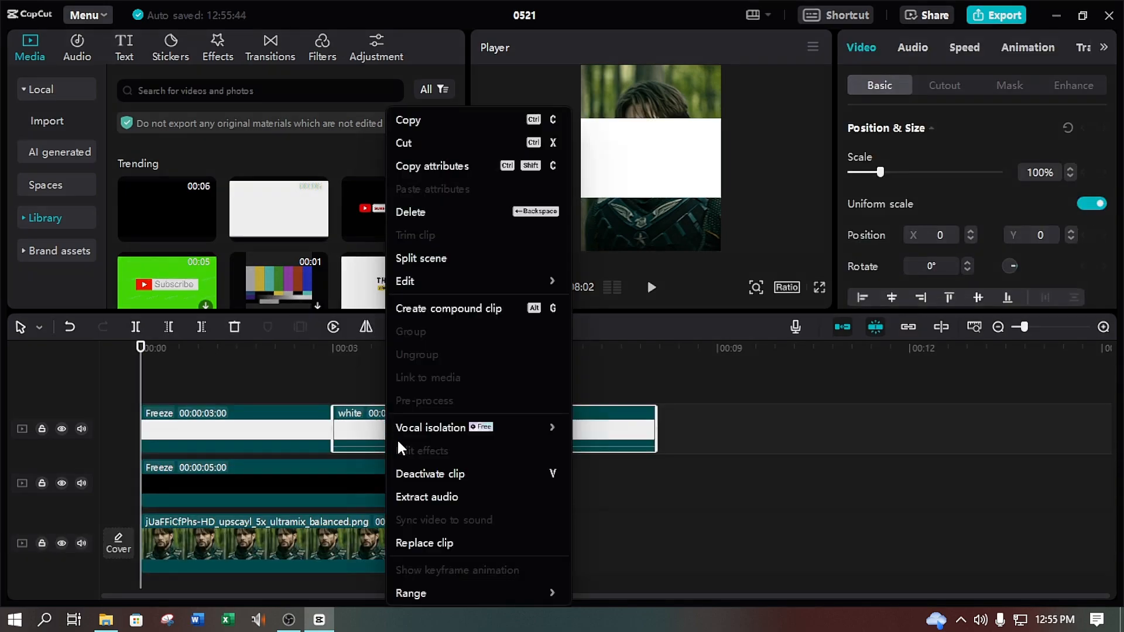
click(440, 213)
click(240, 421)
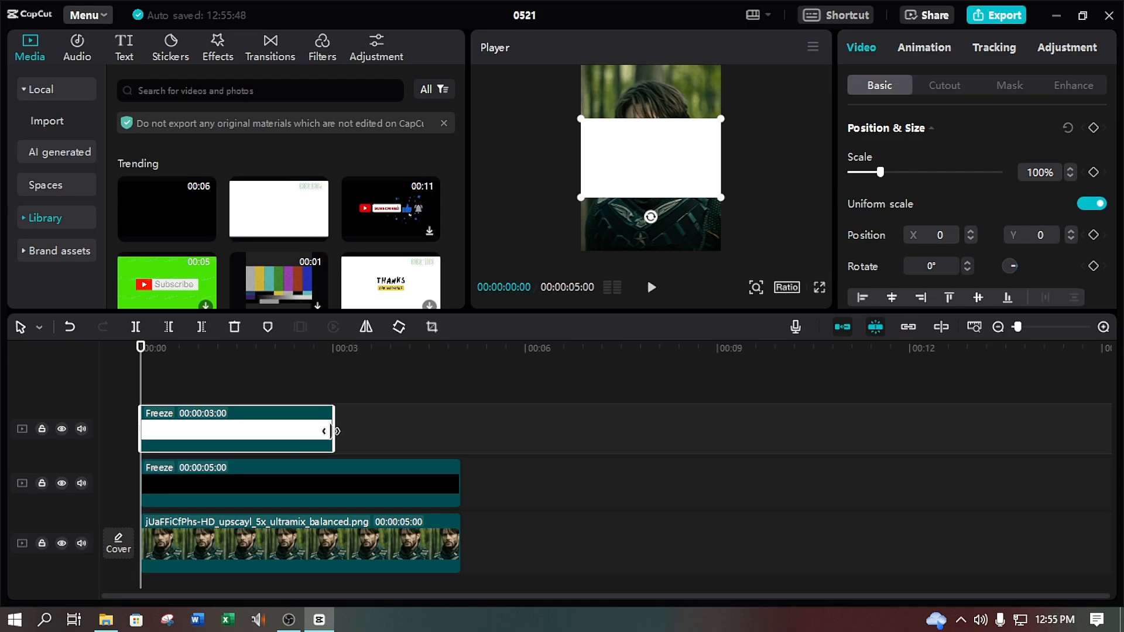
drag(333, 441, 457, 444)
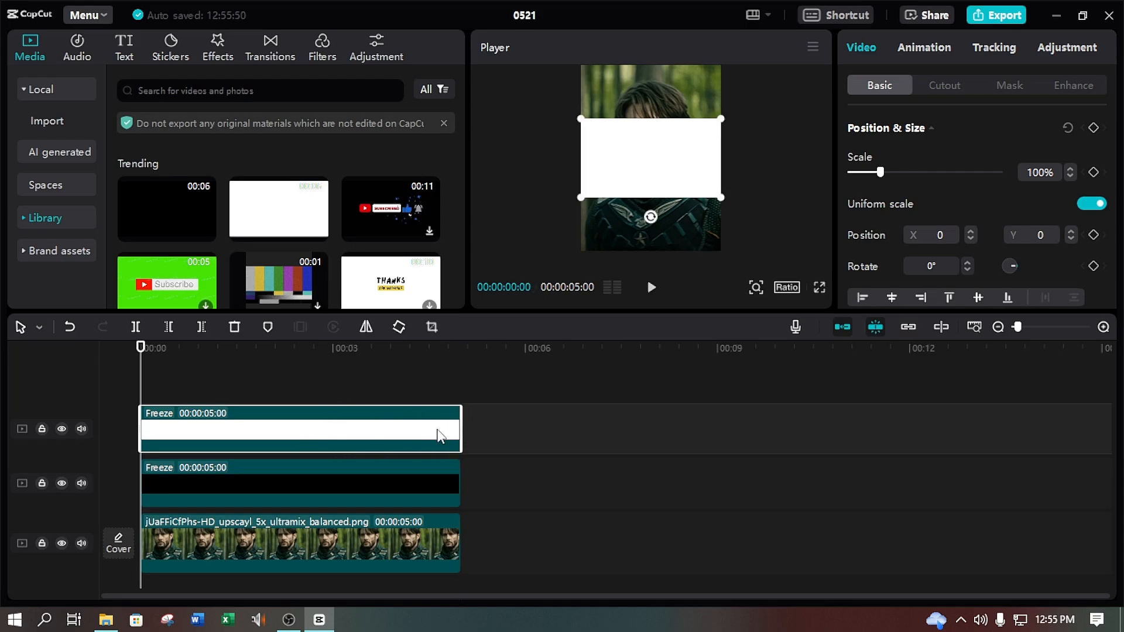
- Crop the white freeze frame to a 3:4 ratio
click(431, 329)
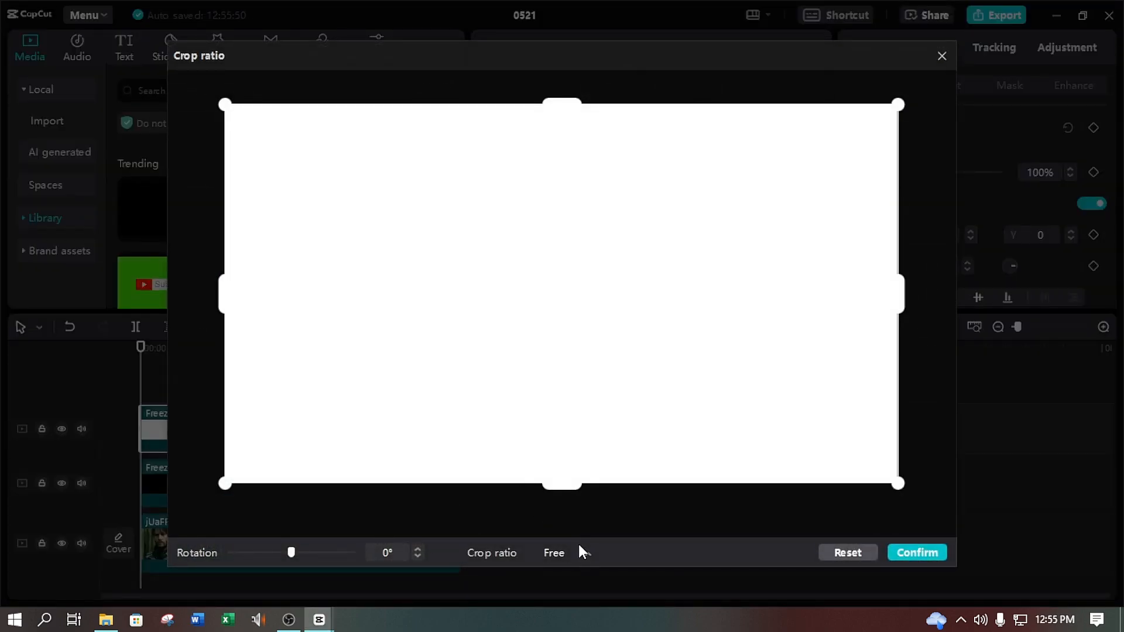
click(579, 550)
click(560, 440)
click(922, 551)
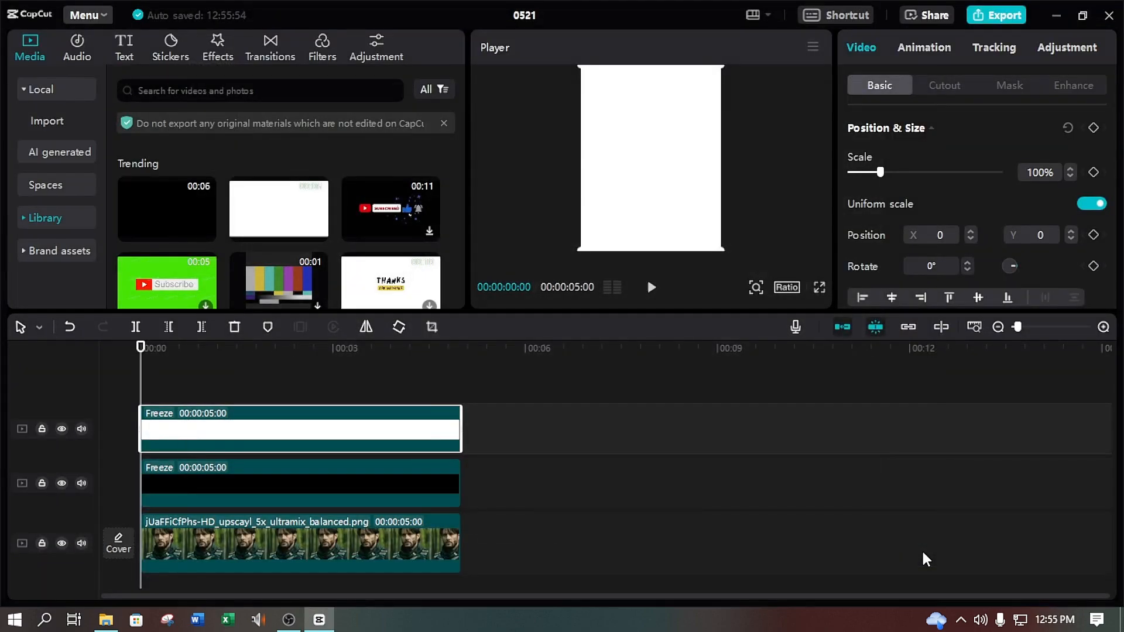
- Apply a Horizontal mask to the white freeze frame with a feather of 100
click(1012, 88)
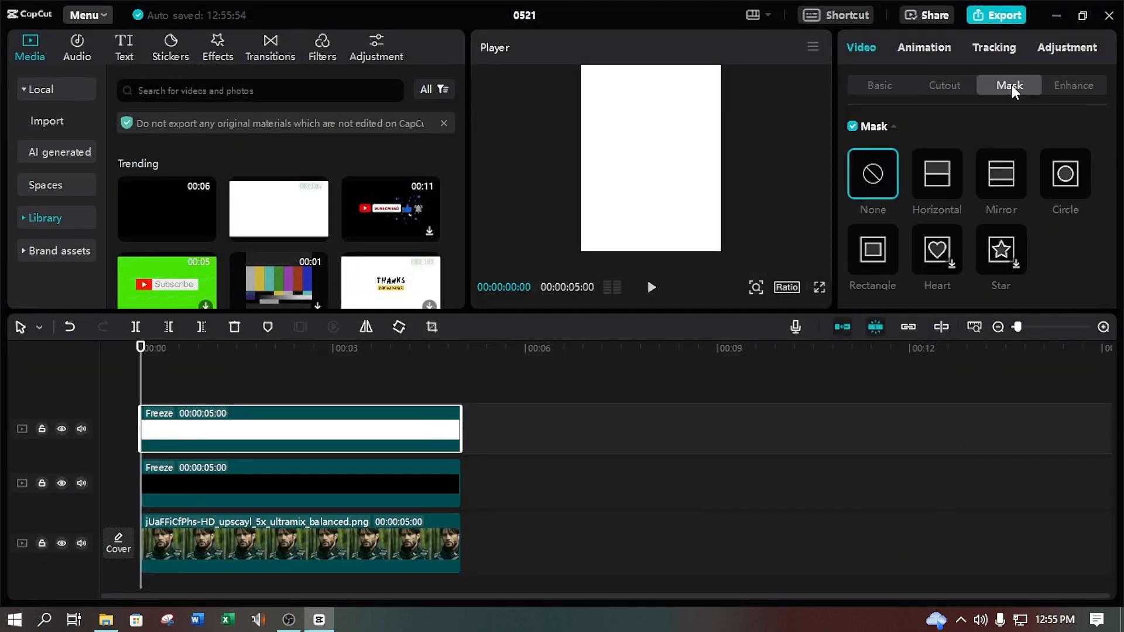
click(934, 178)
scroll(957, 219, down, 3)
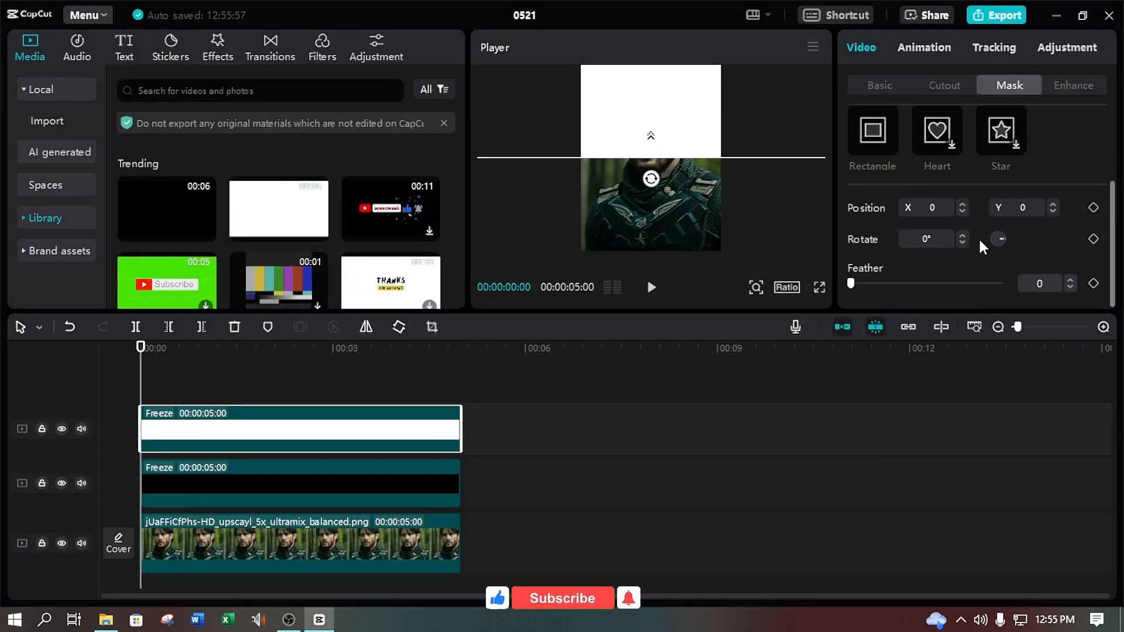
drag(850, 283, 999, 283)
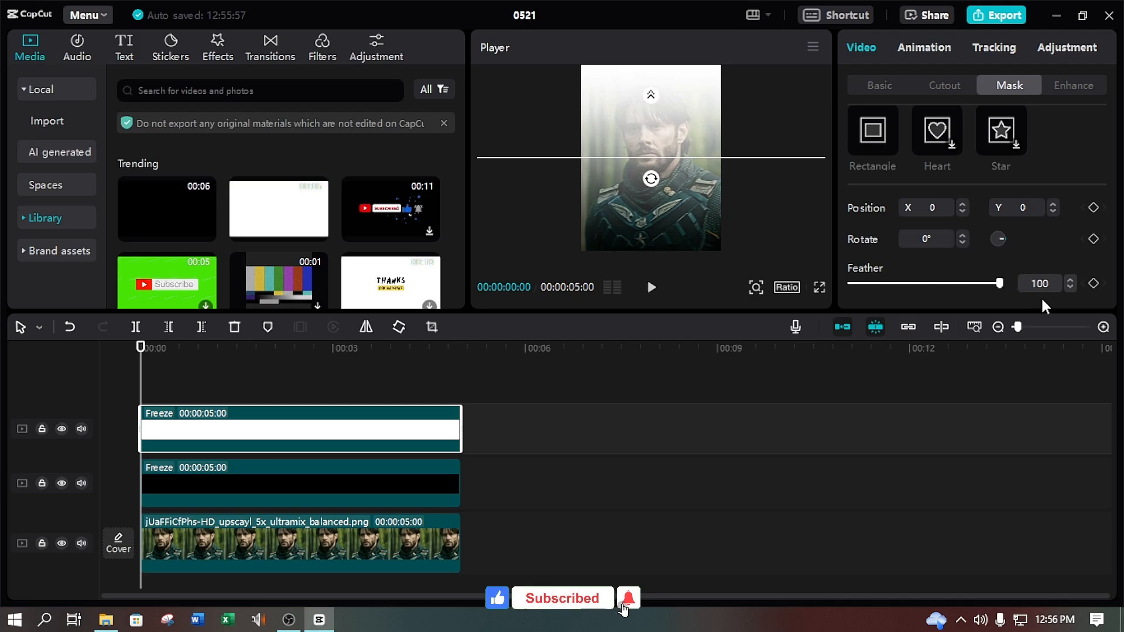
- Set the white layer's blend mode to Overlay with 75% opacity and check the composite at other points on the timeline
click(873, 89)
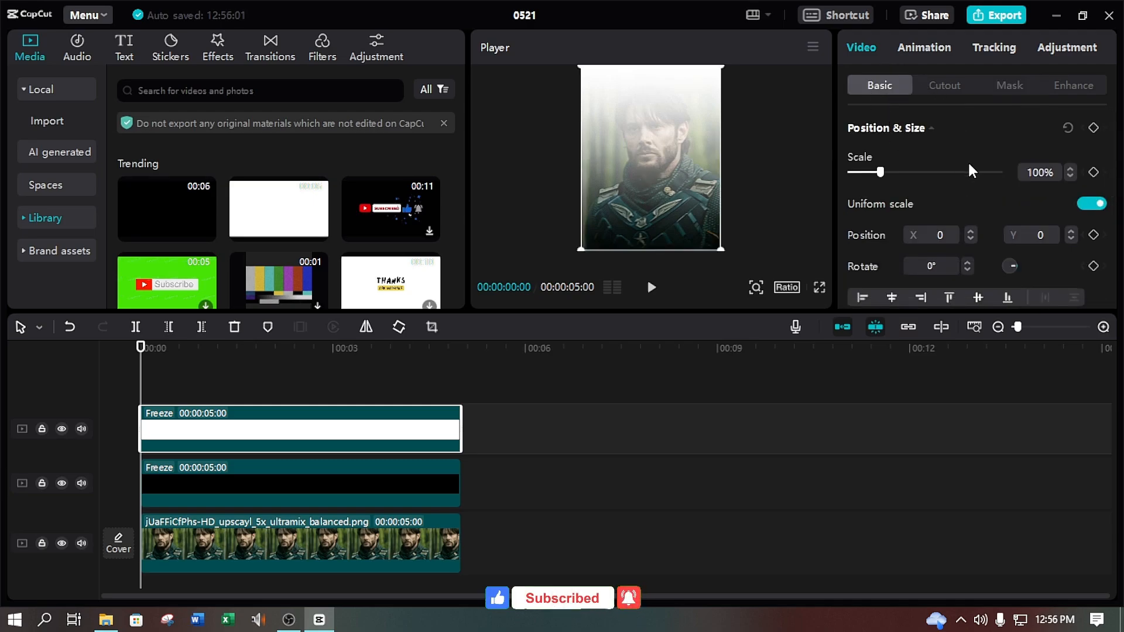
scroll(1015, 223, down, 5)
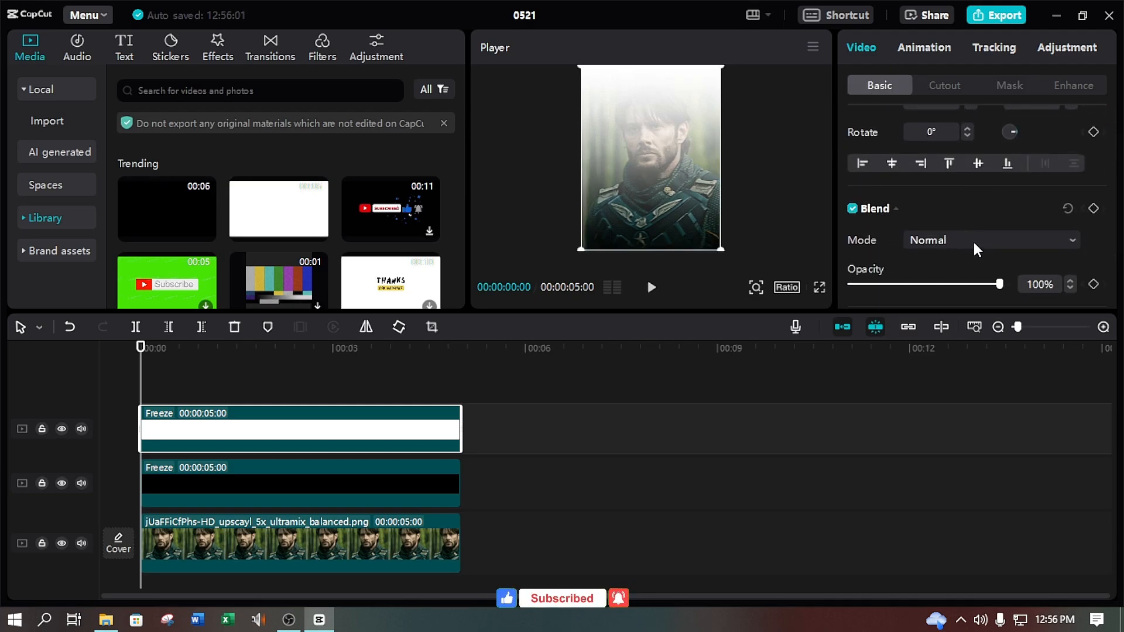
click(989, 240)
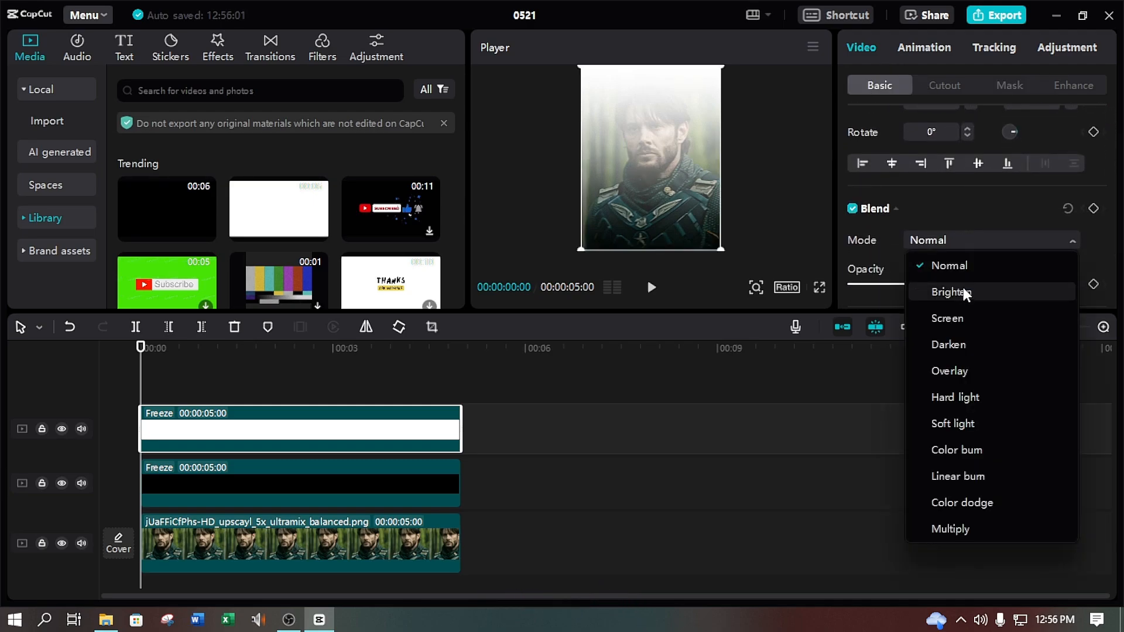
click(963, 380)
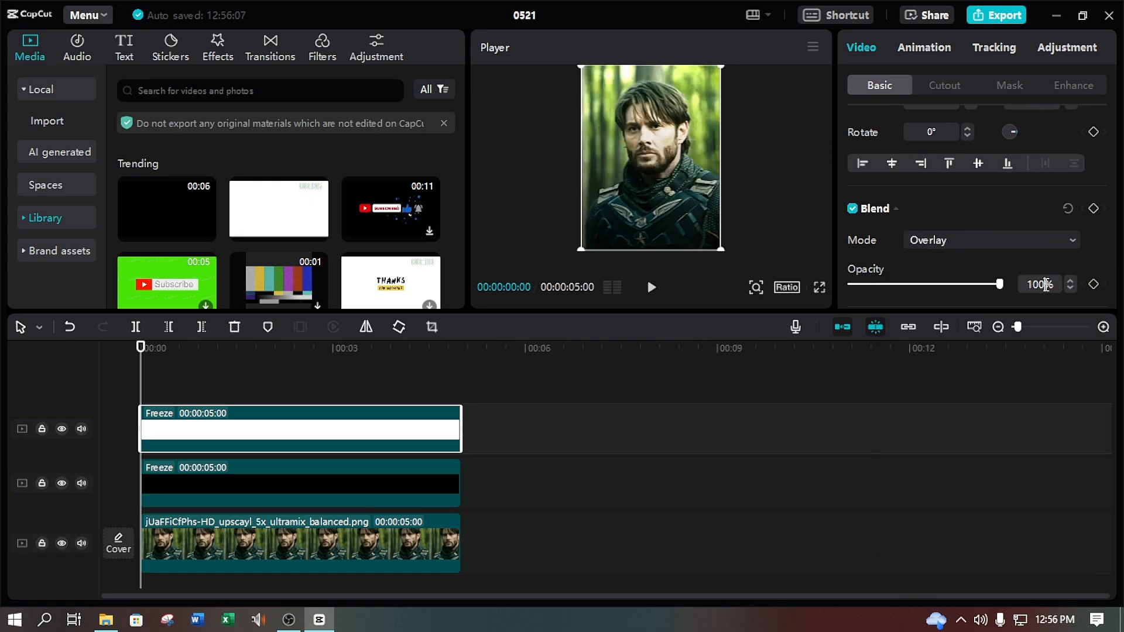
click(1045, 284)
text(75)
key(Return)
click(234, 362)
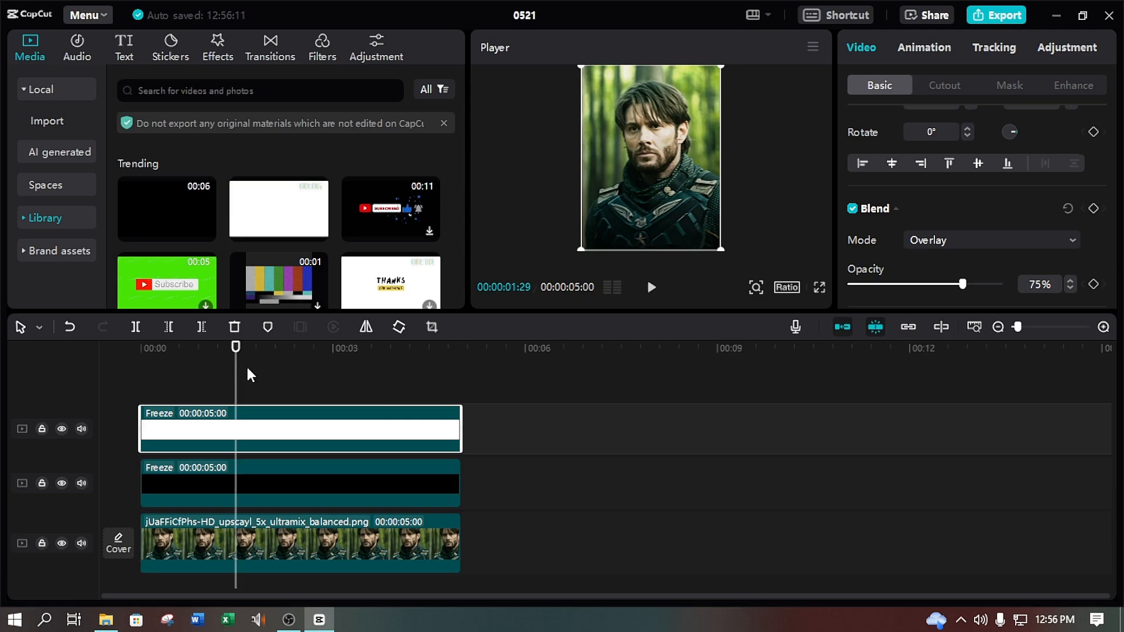
click(351, 393)
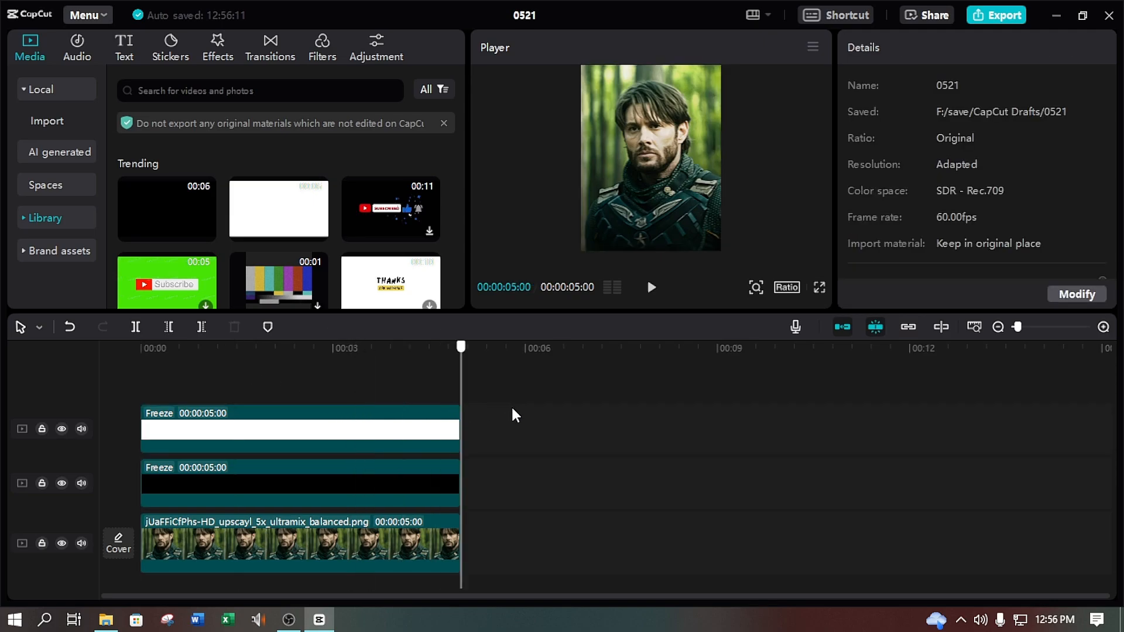
- Compare the portrait with and without the black and white overlay layers by deleting both freeze clips and restoring them
click(155, 412)
ctrl+click(237, 468)
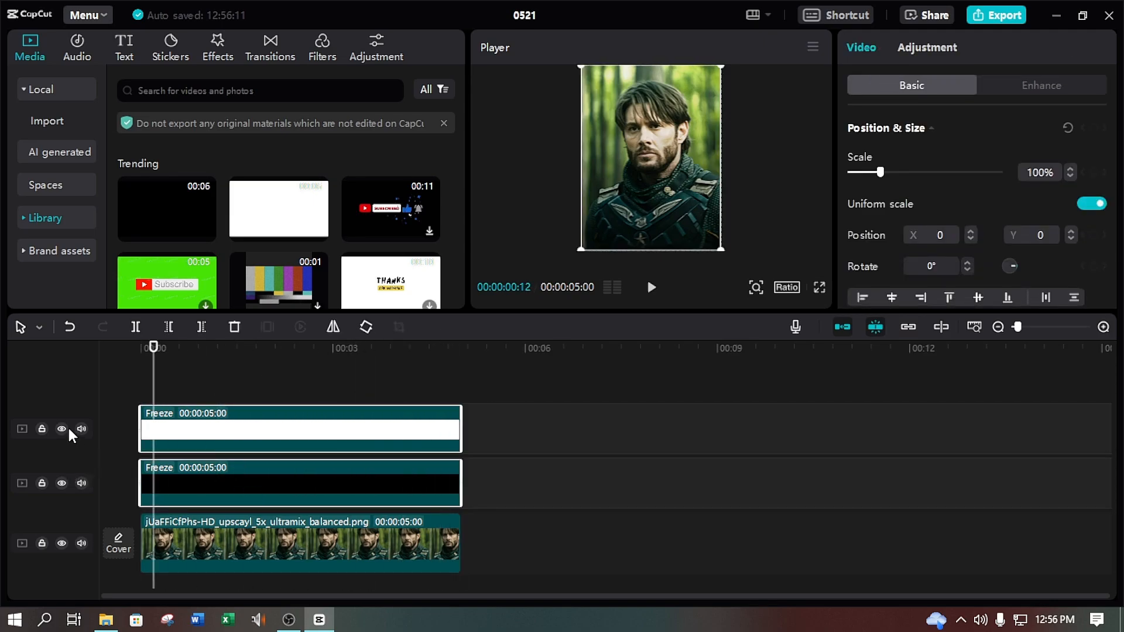
key(Delete)
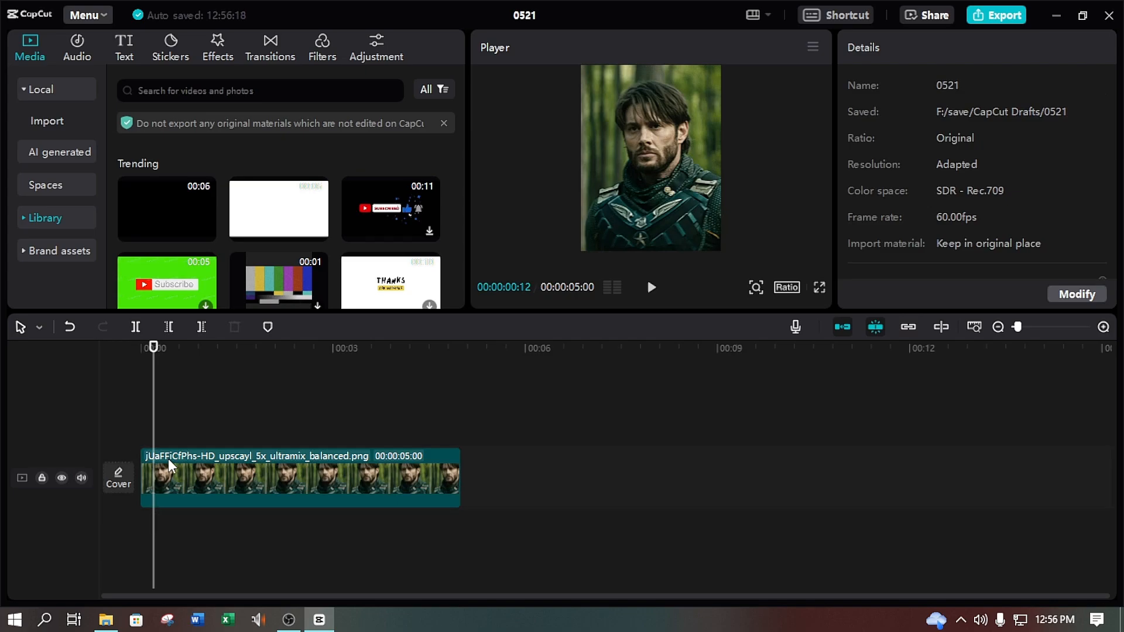
key(ctrl+z)
key(ctrl+shift+z)
key(ctrl+z)
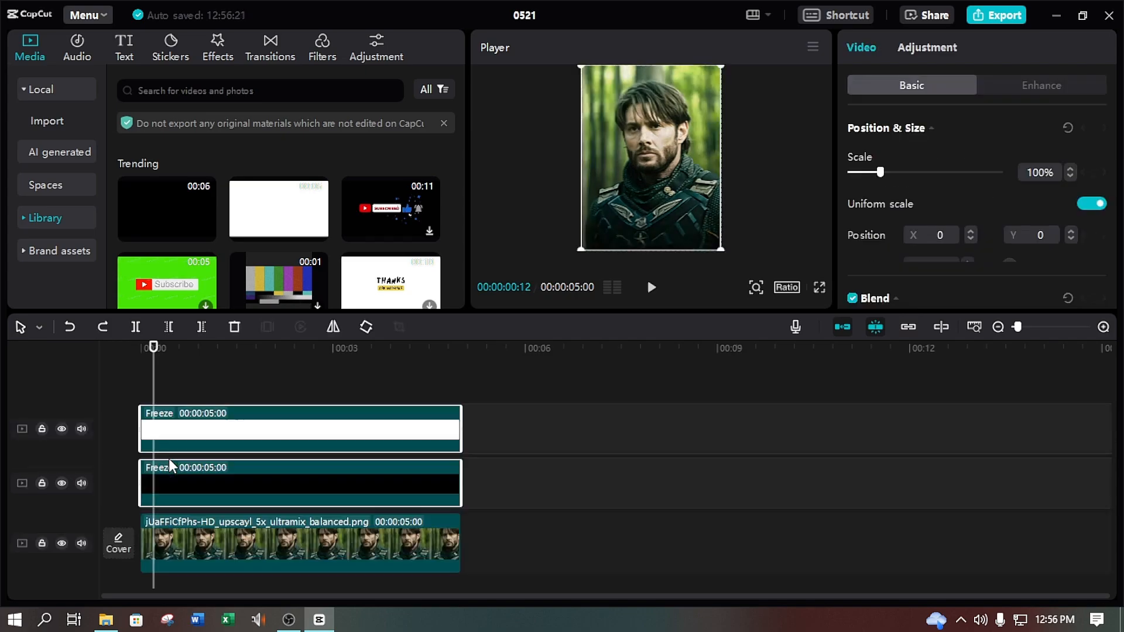
key(ctrl+shift+z)
key(ctrl+z)
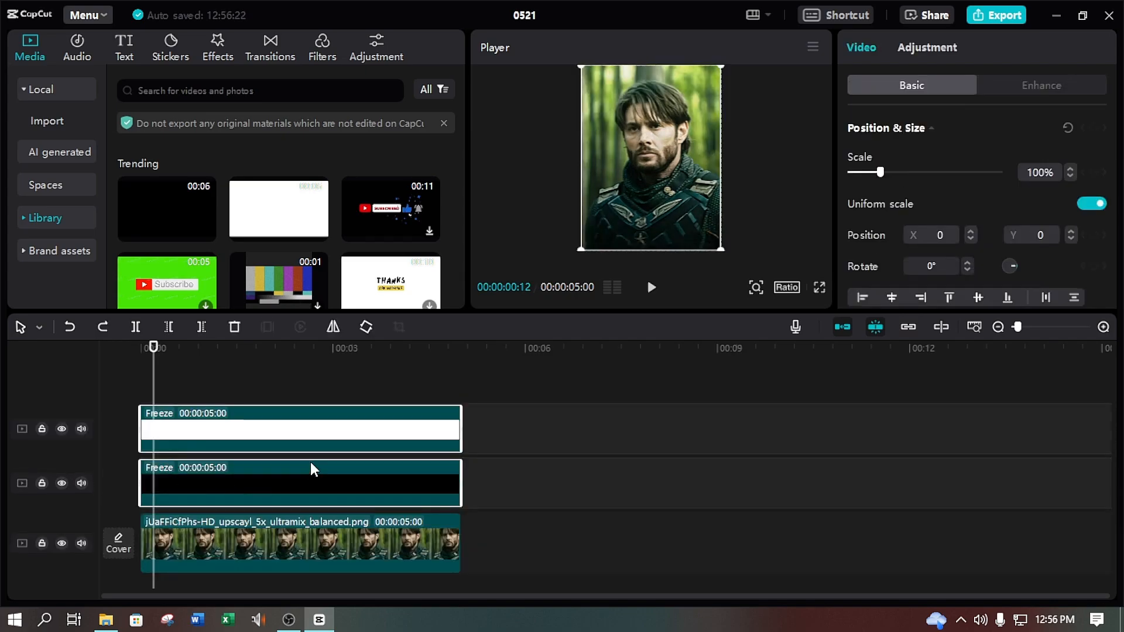
- Add a custom adjustment layer at the start of the timeline and extend it to the end of the 5-second clips
click(160, 376)
click(119, 386)
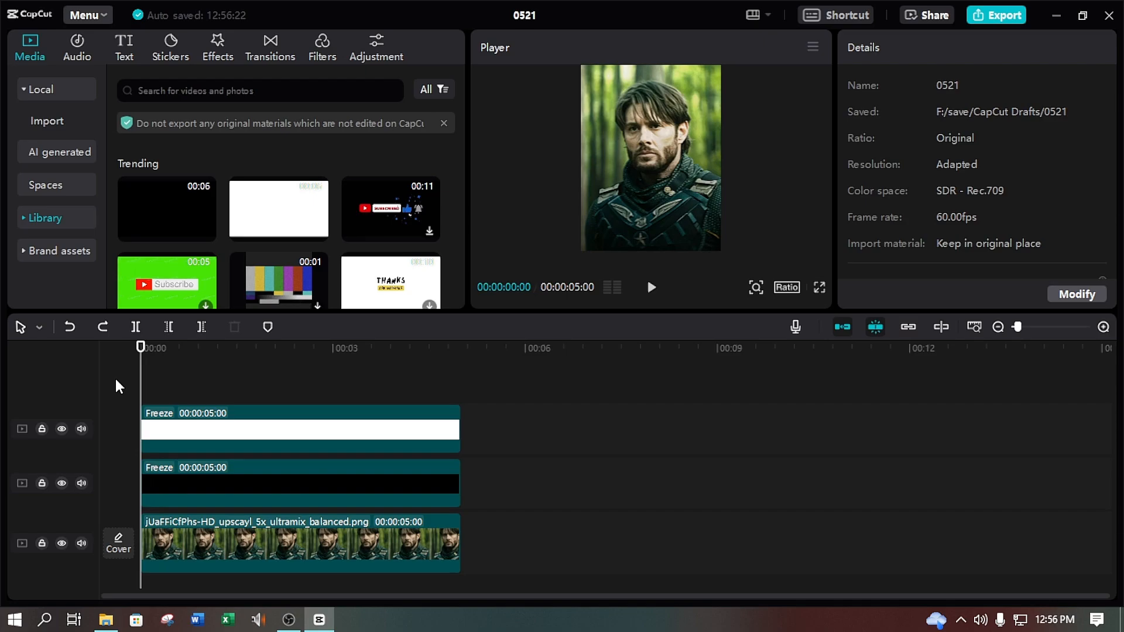
click(377, 56)
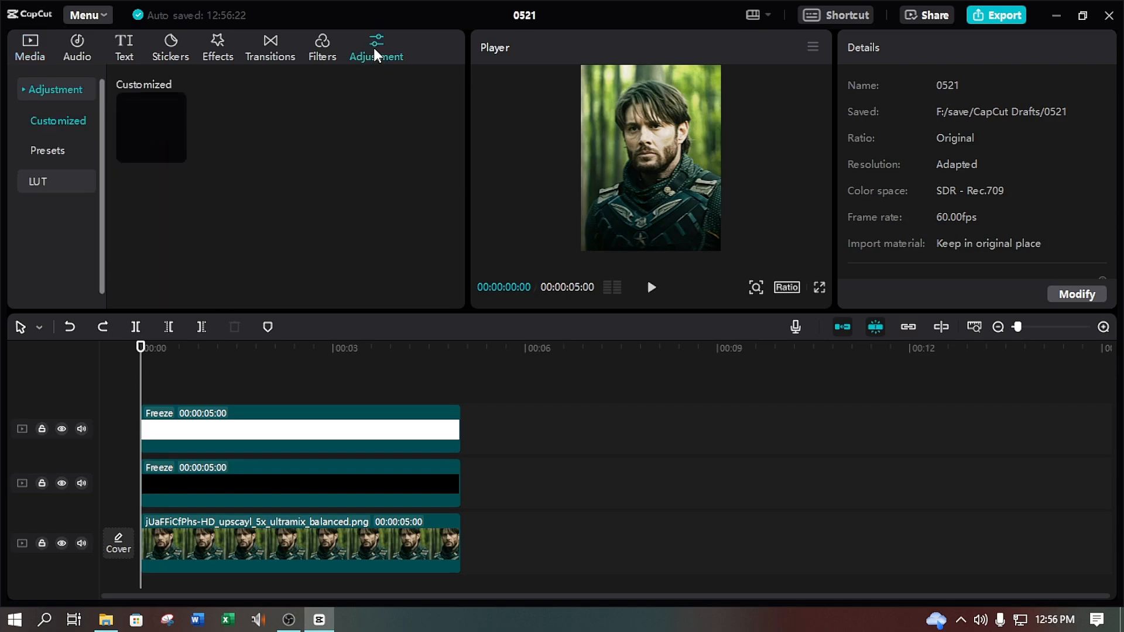
click(177, 153)
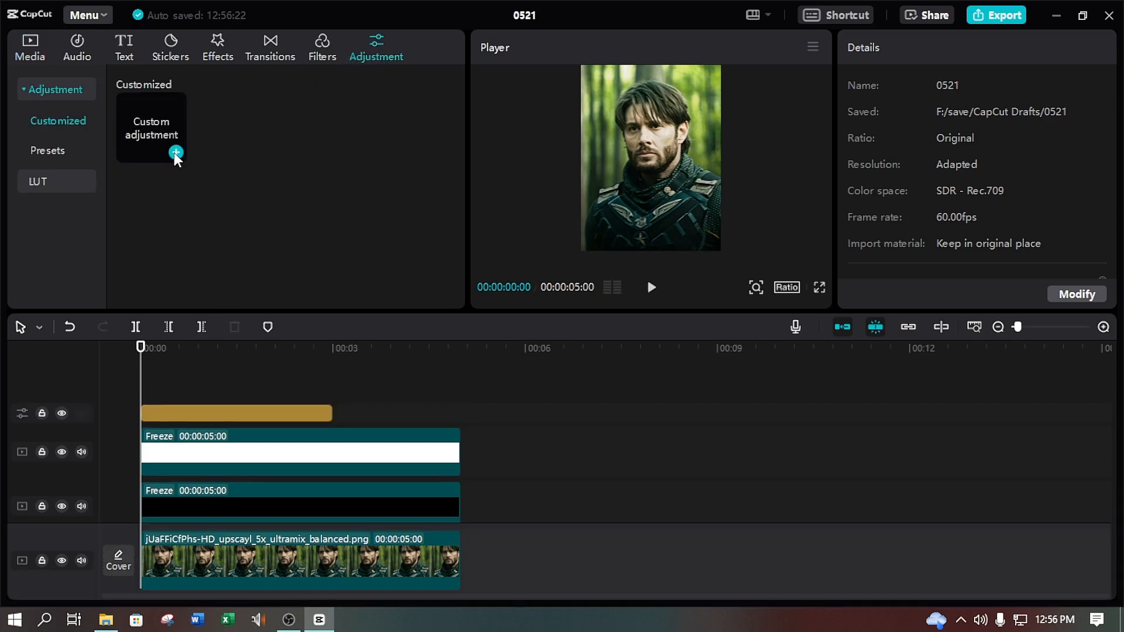
drag(331, 414, 459, 416)
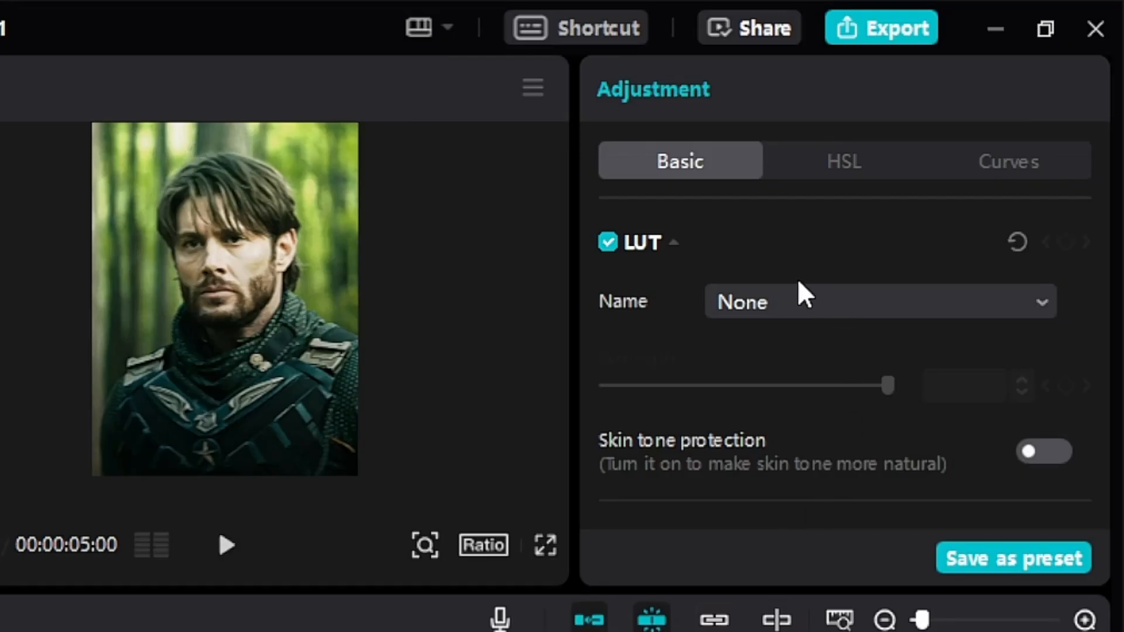
- Set the adjustment layer's saturation to 15 and brightness to 5
scroll(944, 187, down, 5)
scroll(786, 369, down, 2)
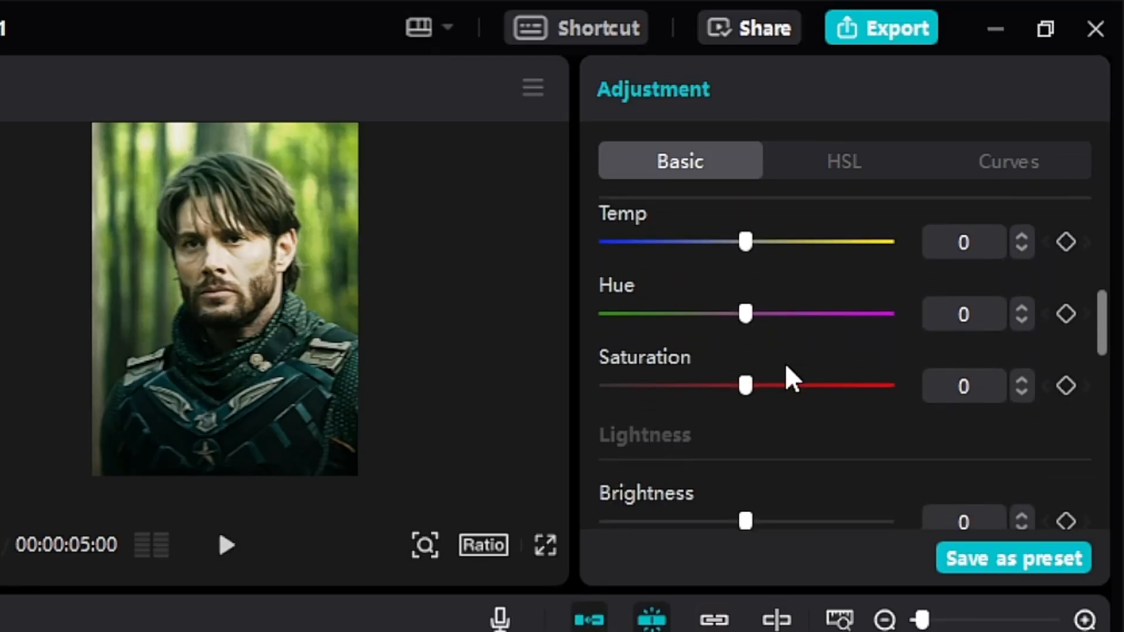
click(987, 387)
double_click(987, 389)
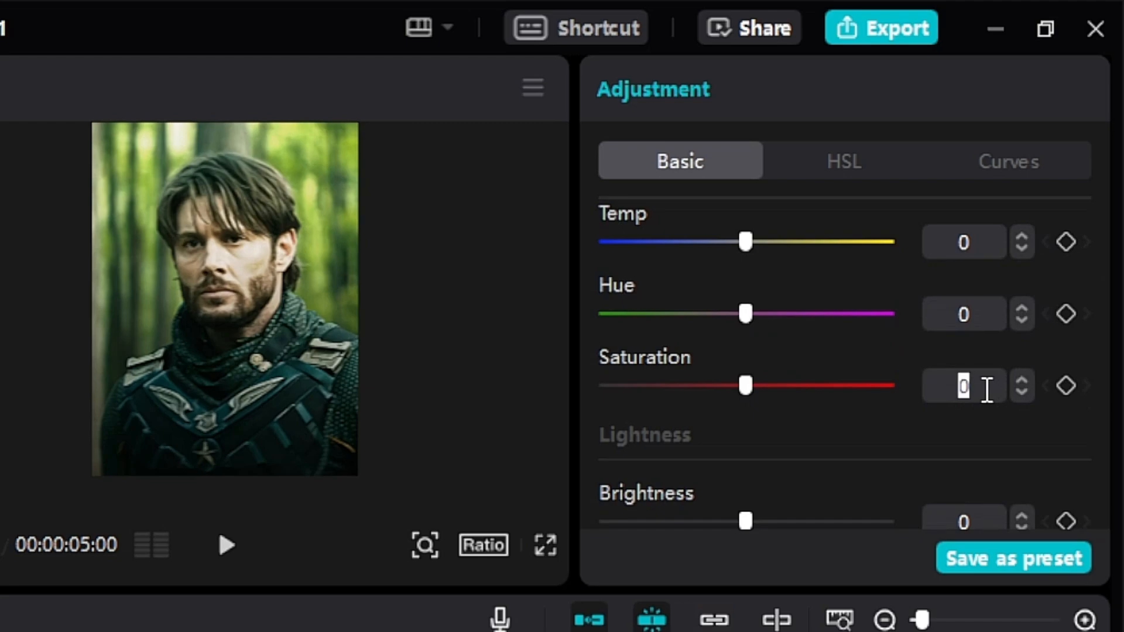
text(15)
key(Return)
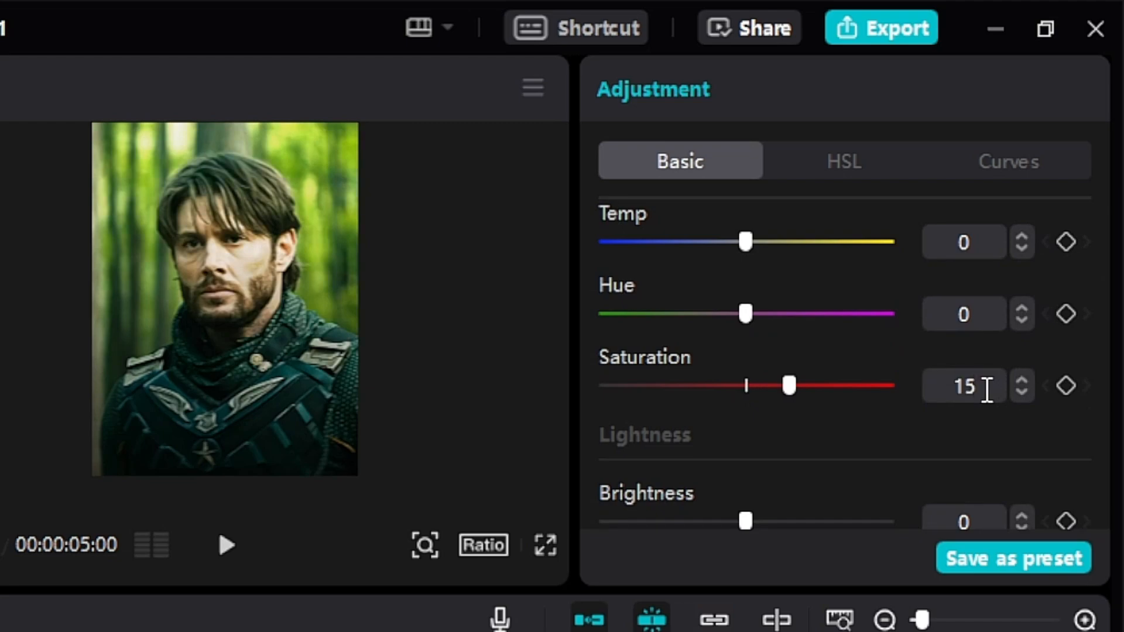
scroll(986, 385, down, 3)
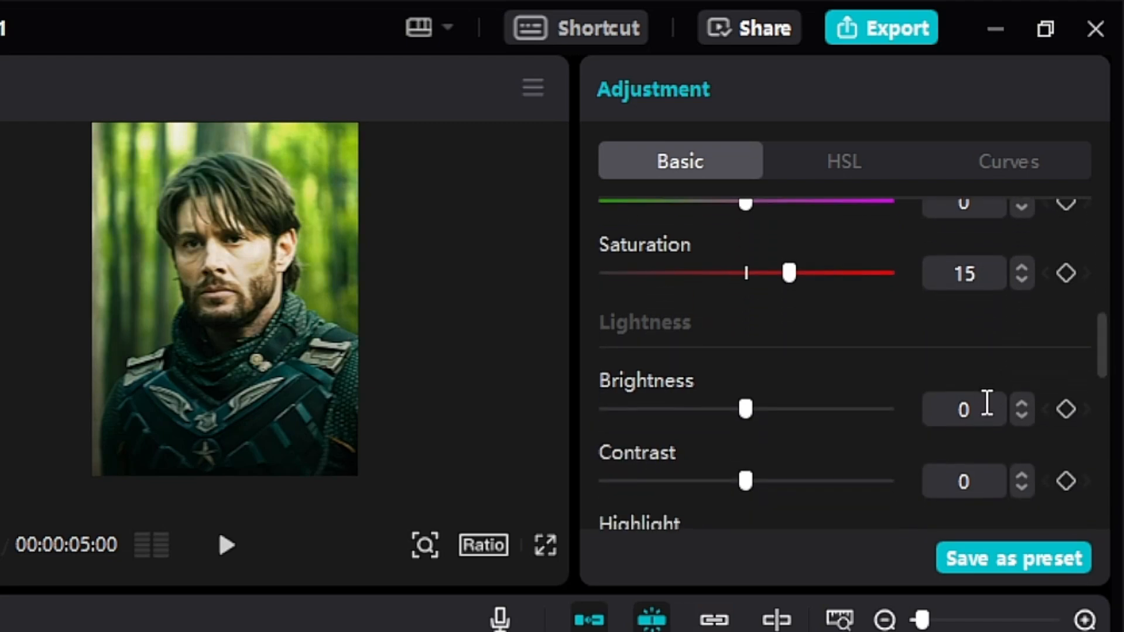
double_click(987, 403)
text(5)
key(Return)
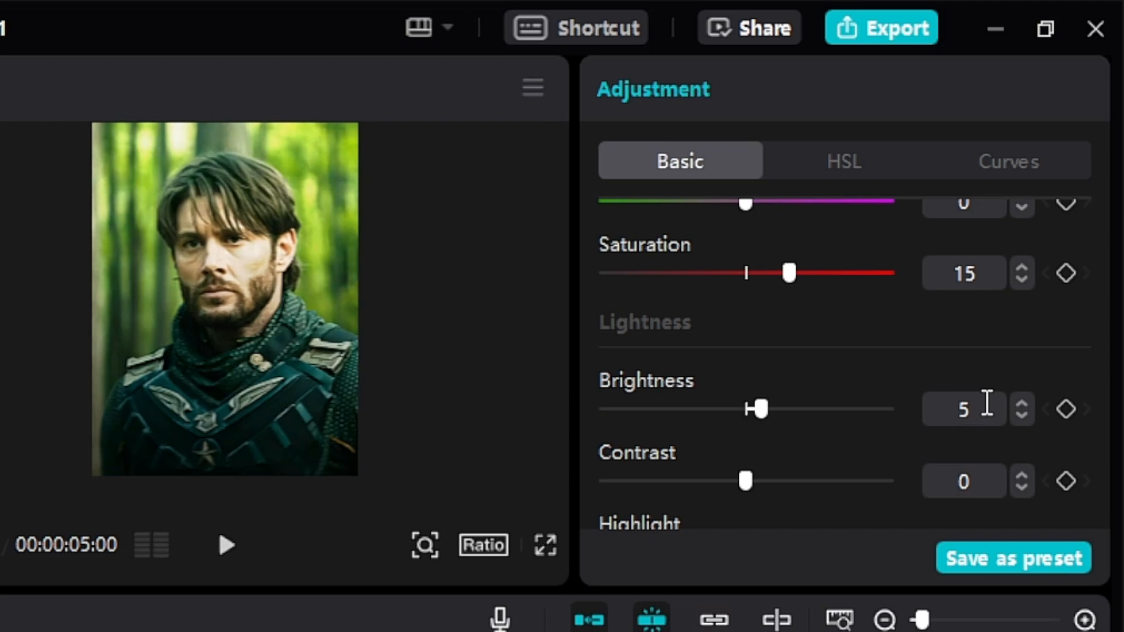
- Set the adjustment layer's contrast to 10 and highlight to -20
scroll(987, 403, down, 3)
double_click(987, 367)
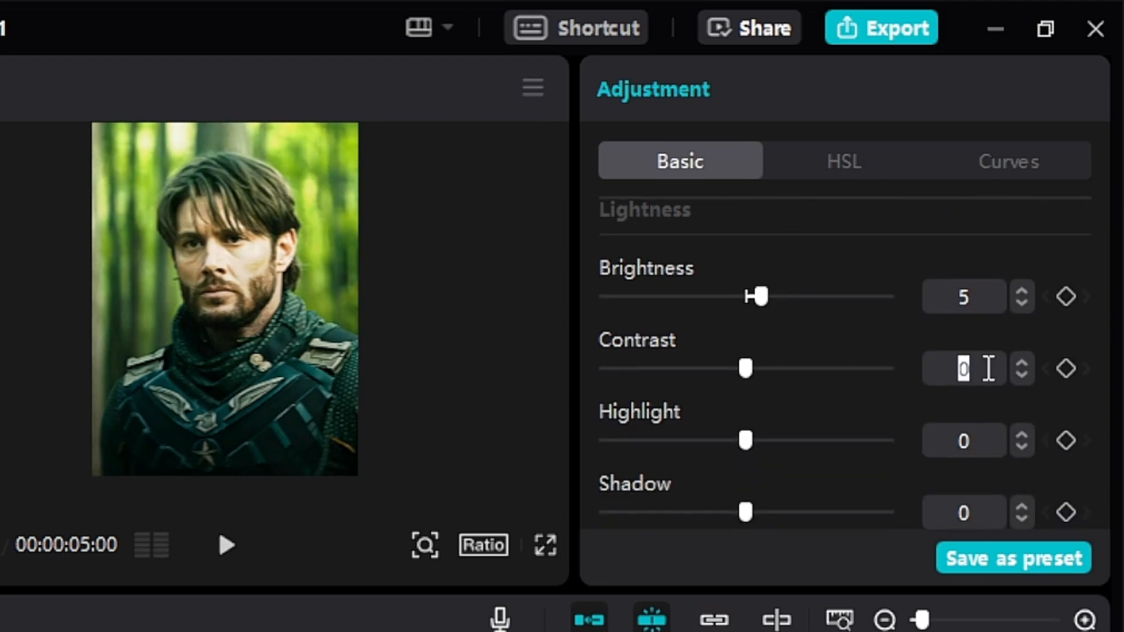
text(10)
key(Return)
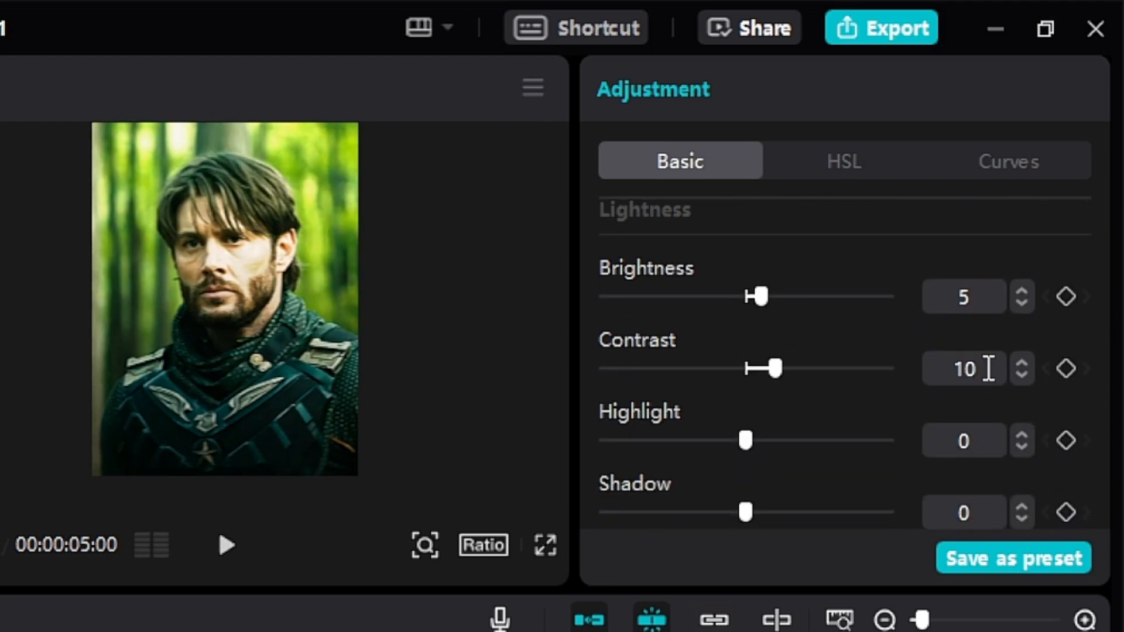
scroll(987, 368, down, 2)
double_click(988, 334)
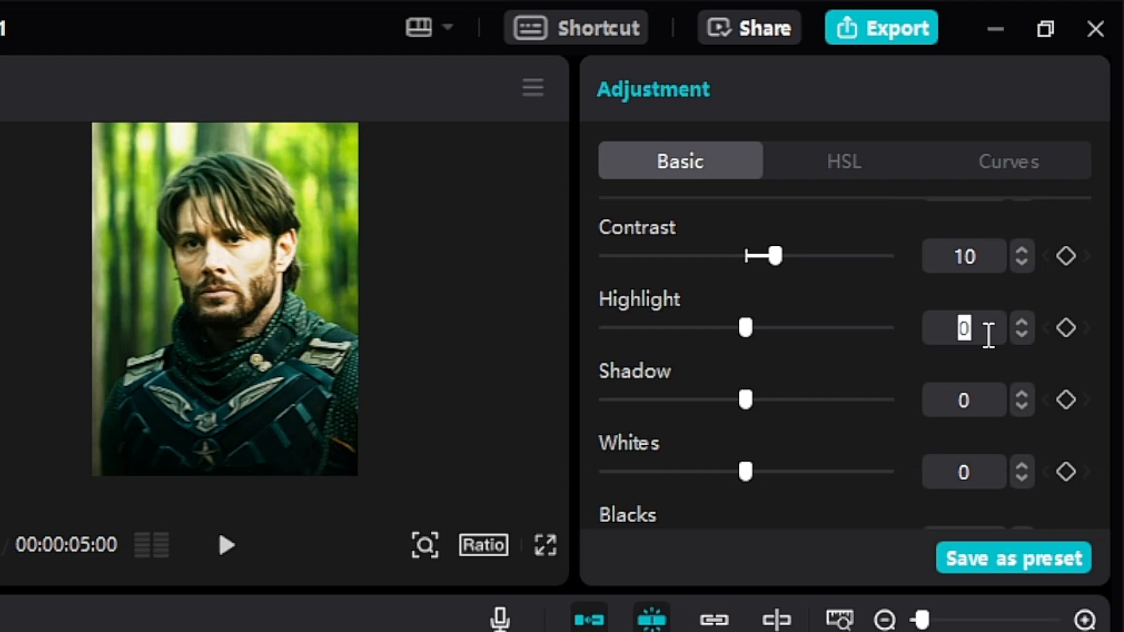
text(-20)
key(Return)
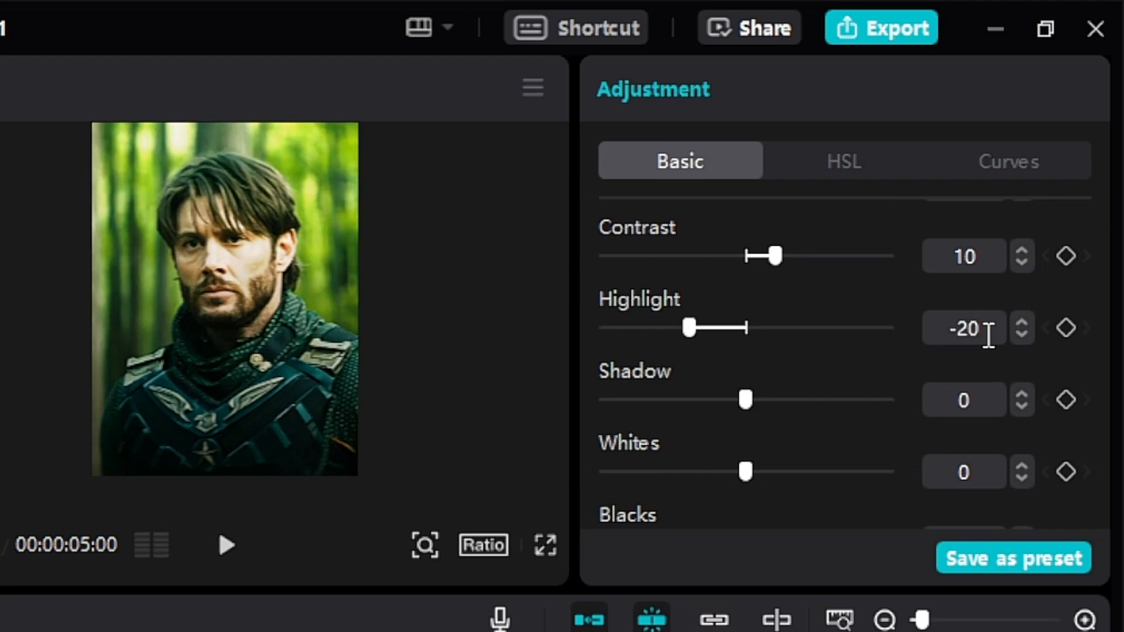
- Set the adjustment layer's shadow to -15 and whites to 10
double_click(978, 395)
text(-15)
key(Return)
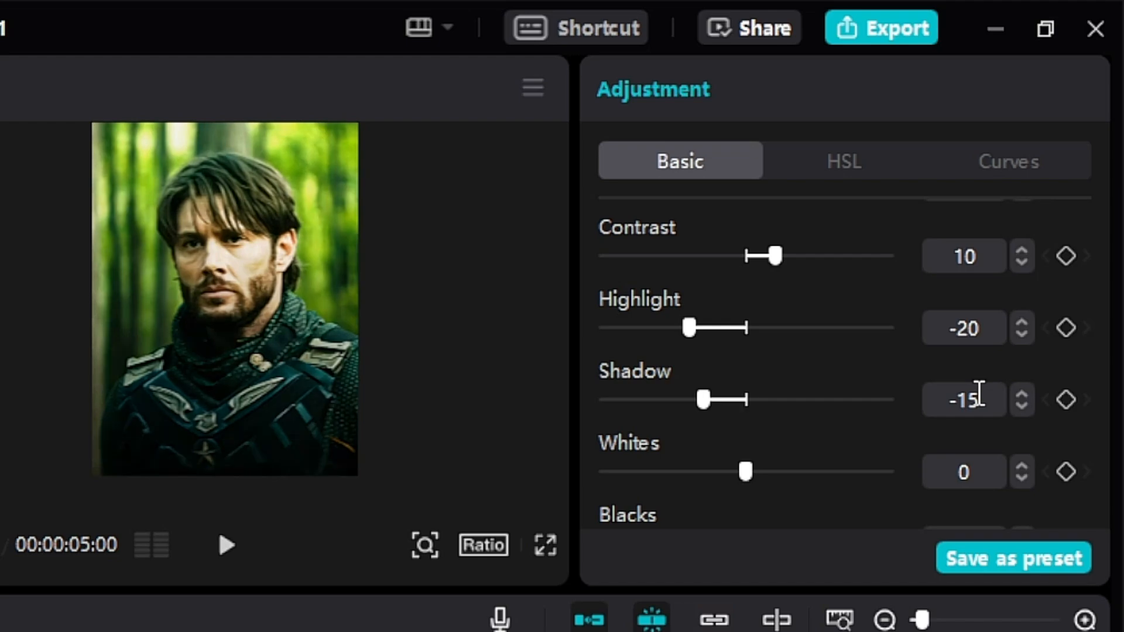
scroll(978, 394, down, 2)
double_click(986, 367)
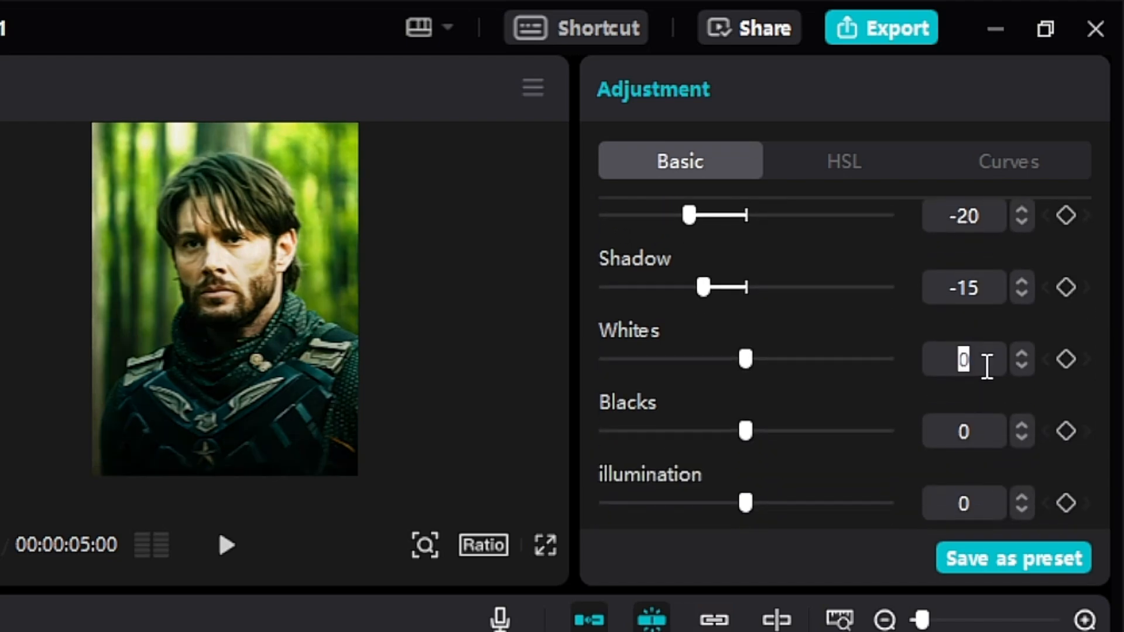
text(10)
key(Return)
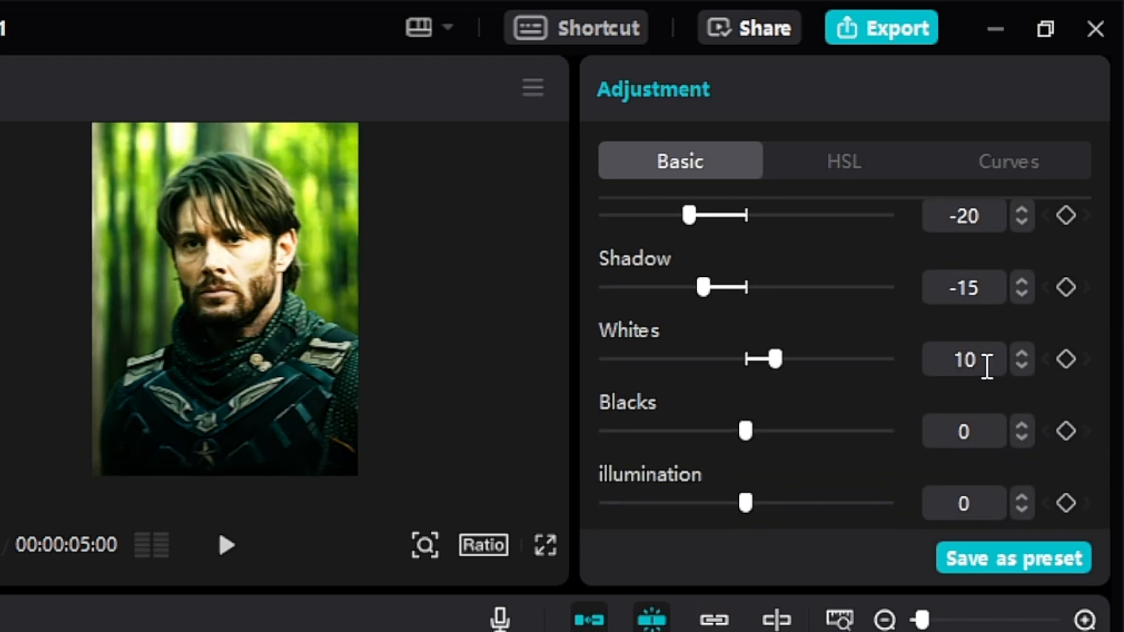
- Set the adjustment layer's blacks to 5
double_click(979, 442)
text(5)
key(Return)
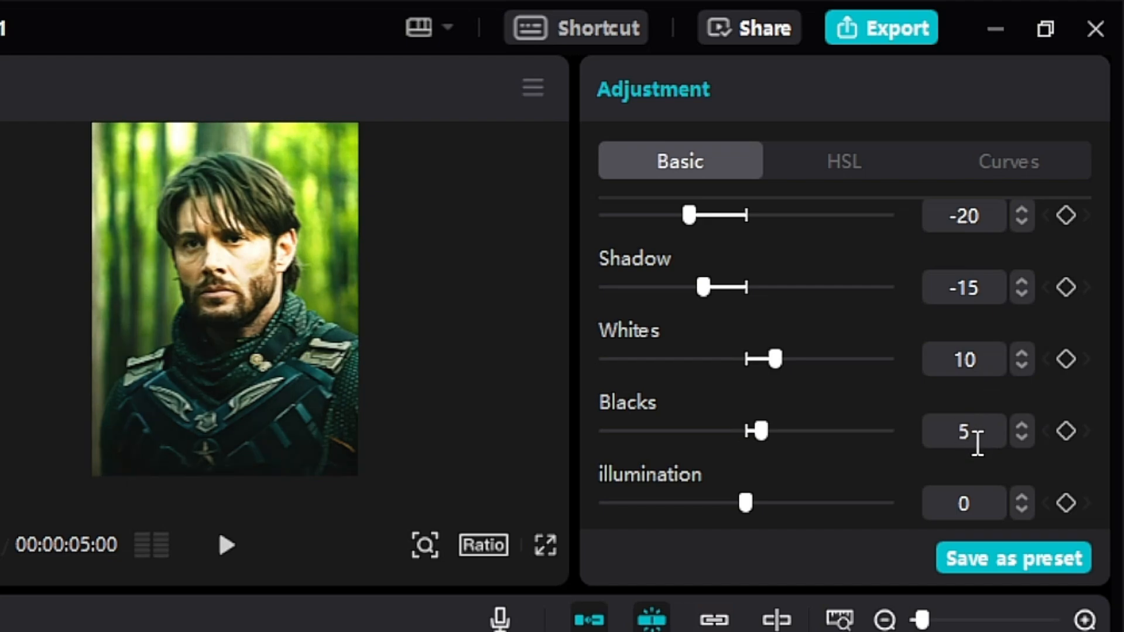
scroll(932, 447, down, 3)
drag(753, 394, 896, 436)
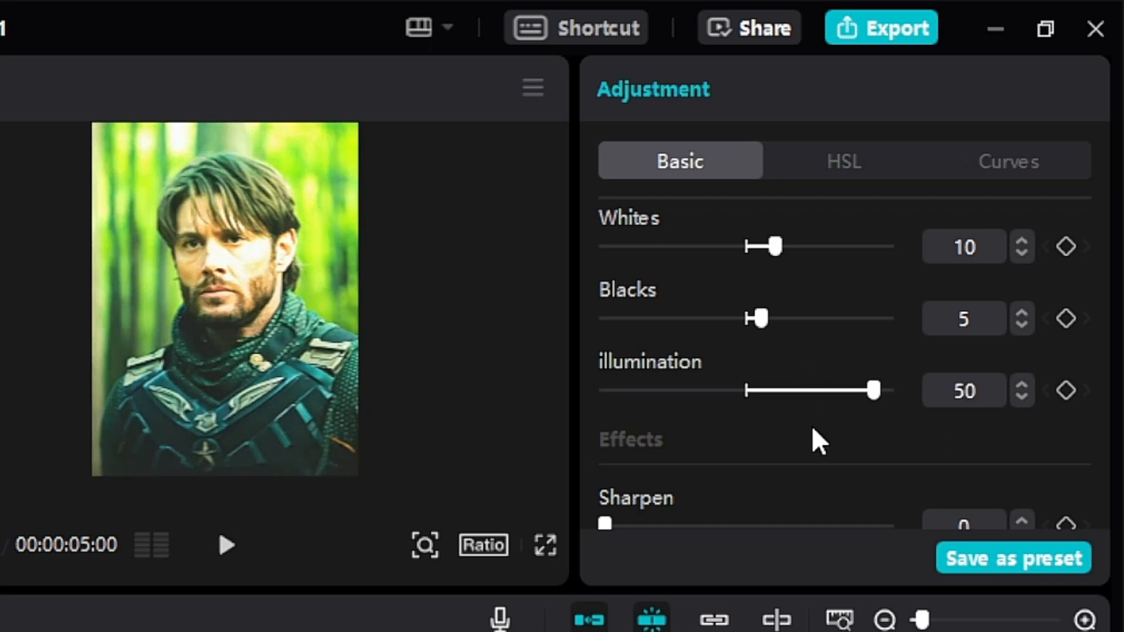
drag(812, 429, 744, 463)
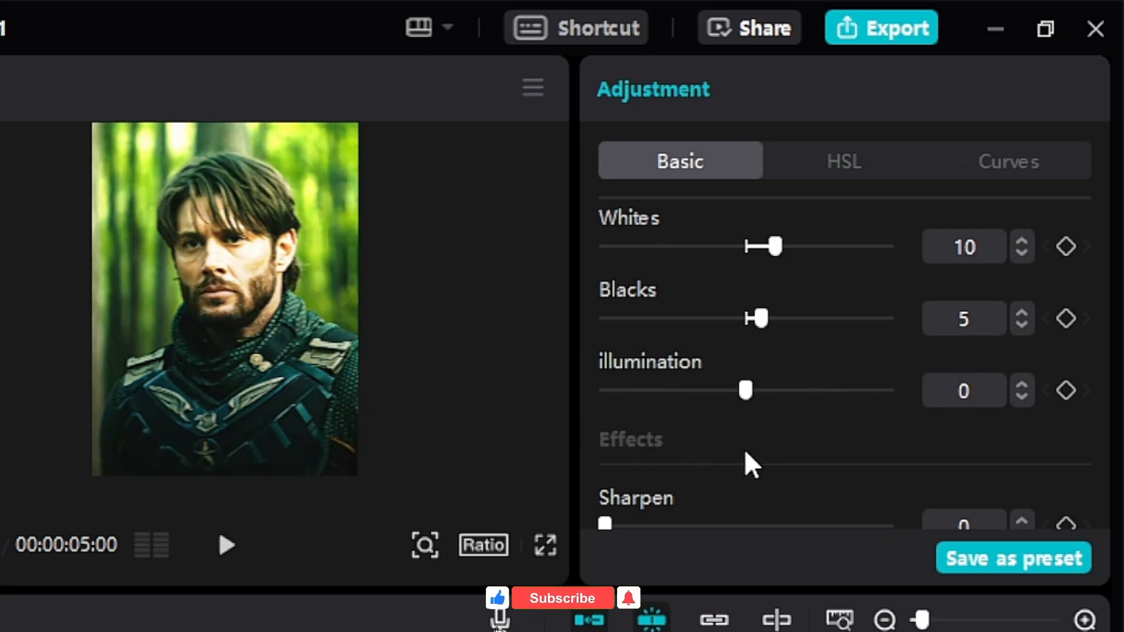
- Set the adjustment layer's sharpen effect to 100 and clarity to 15
scroll(742, 421, down, 5)
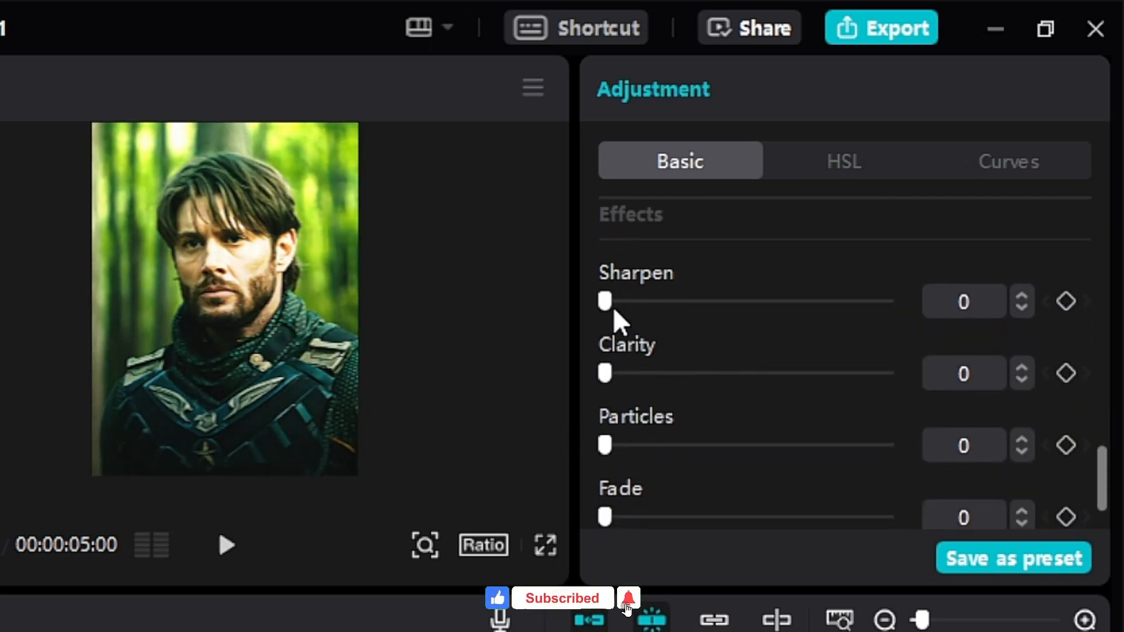
drag(620, 300, 939, 313)
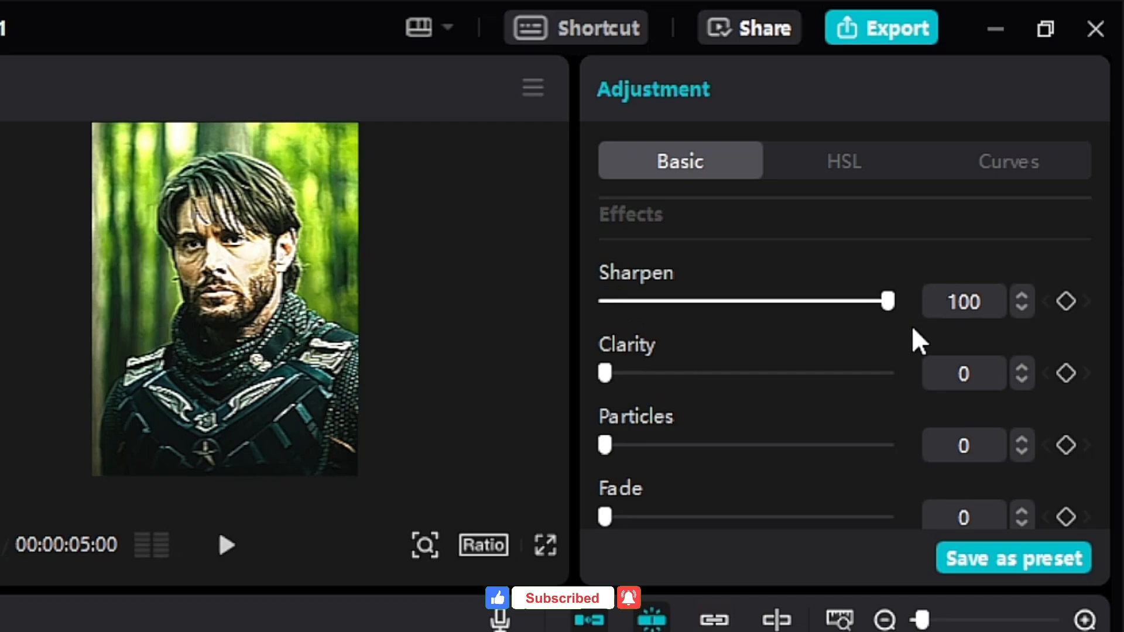
click(991, 377)
drag(990, 377, 946, 377)
text(15)
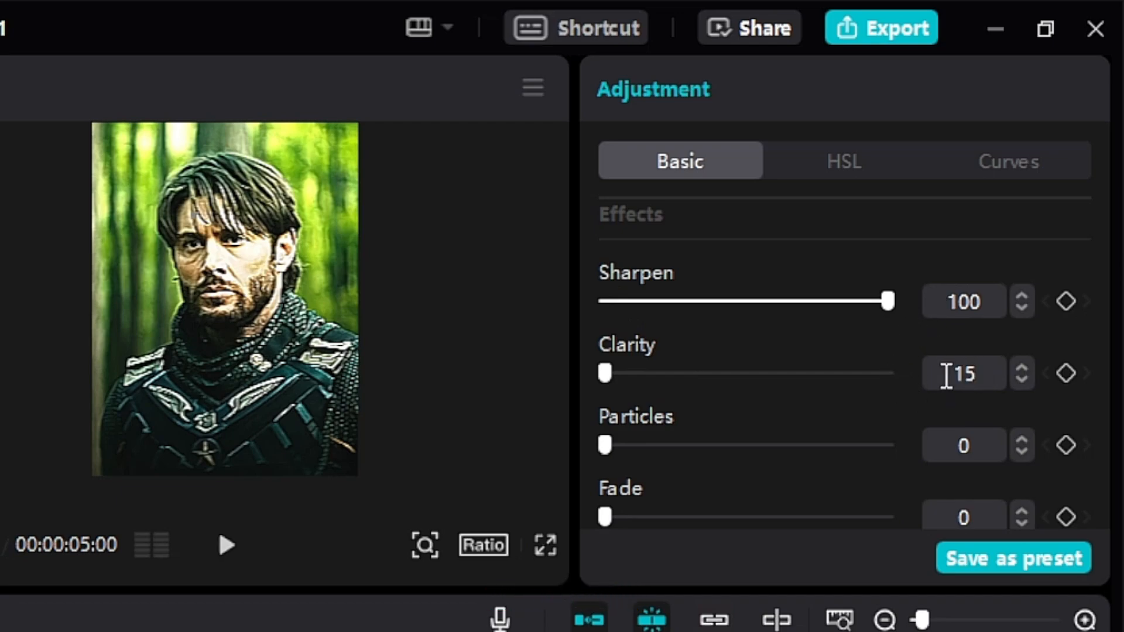
key(Return)
- Add a vignette of 15 to the adjustment layer
scroll(946, 392, down, 2)
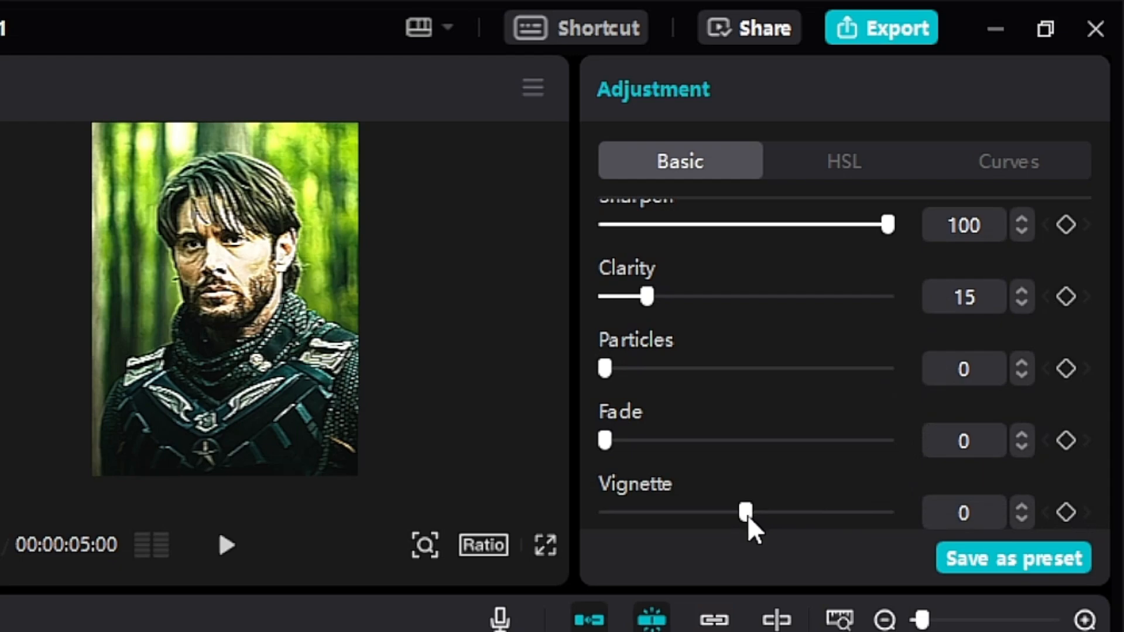
drag(746, 515, 781, 535)
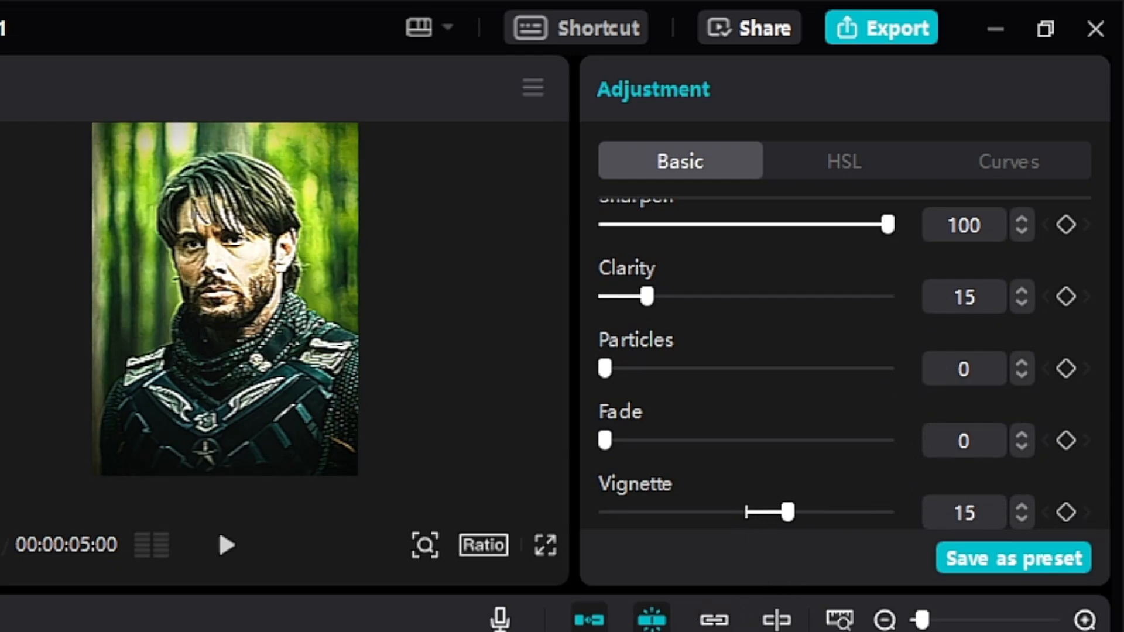
key(Escape)
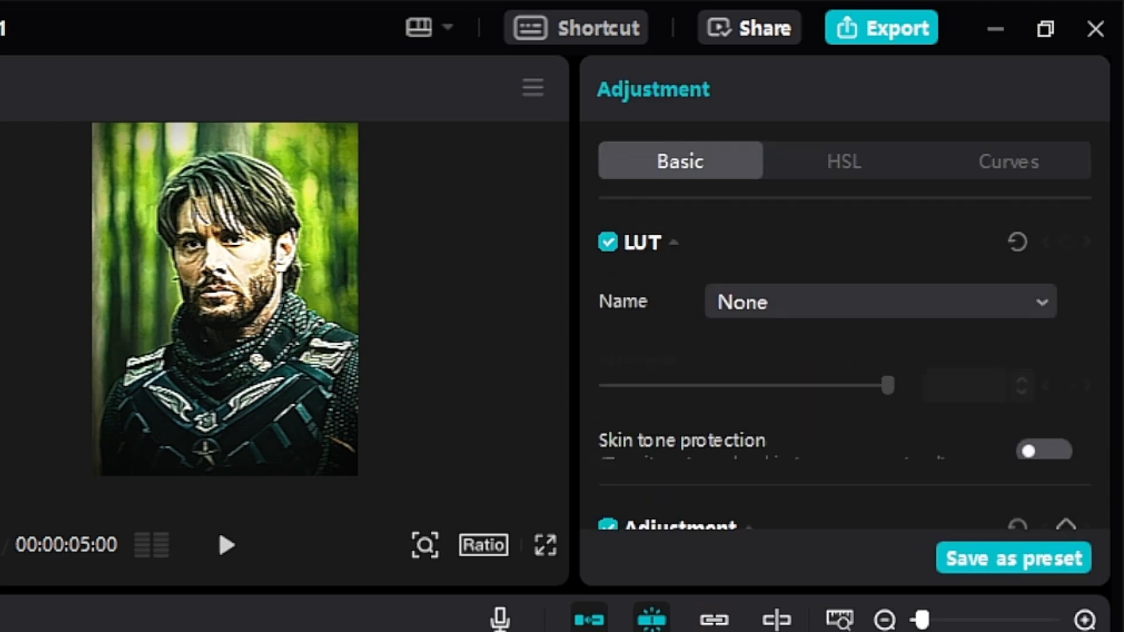
- In the HSL adjustments, raise the red hue to its maximum and set orange to hue -100 and saturation 15
click(852, 162)
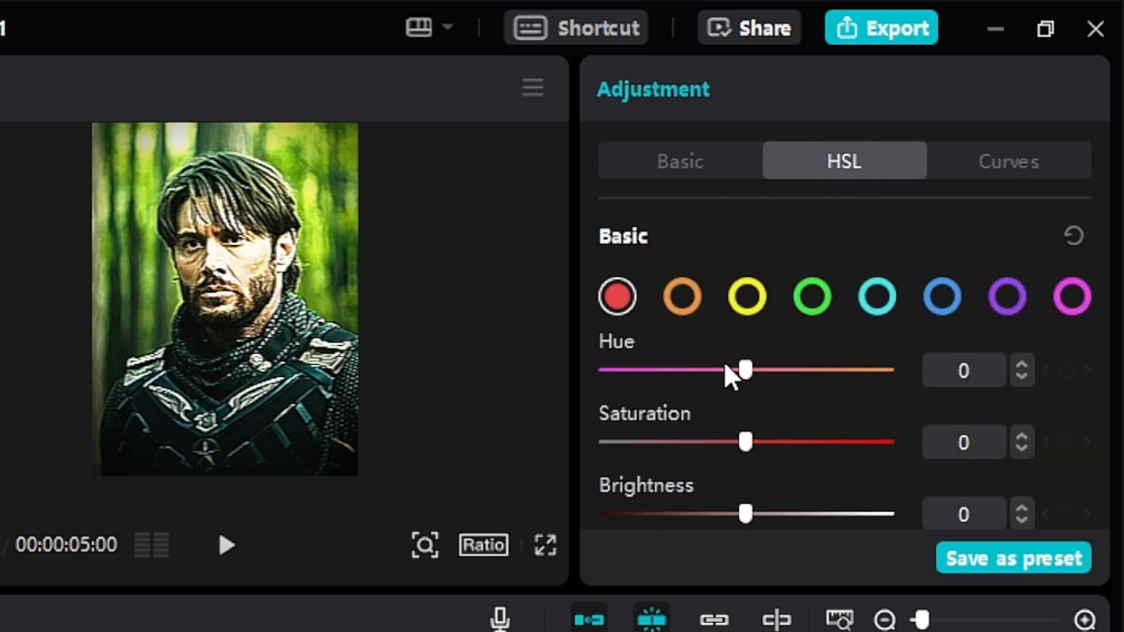
drag(747, 369, 940, 371)
click(682, 300)
drag(744, 370, 528, 385)
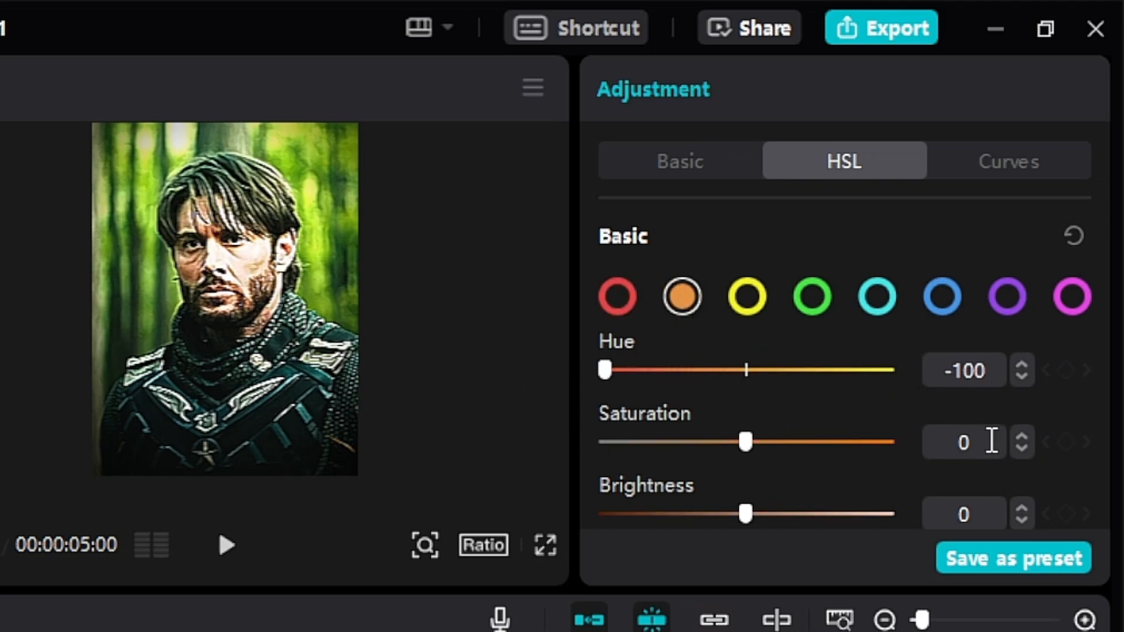
click(954, 442)
text(15)
- Set the yellow HSL channel to hue -100 and saturation -25
click(752, 301)
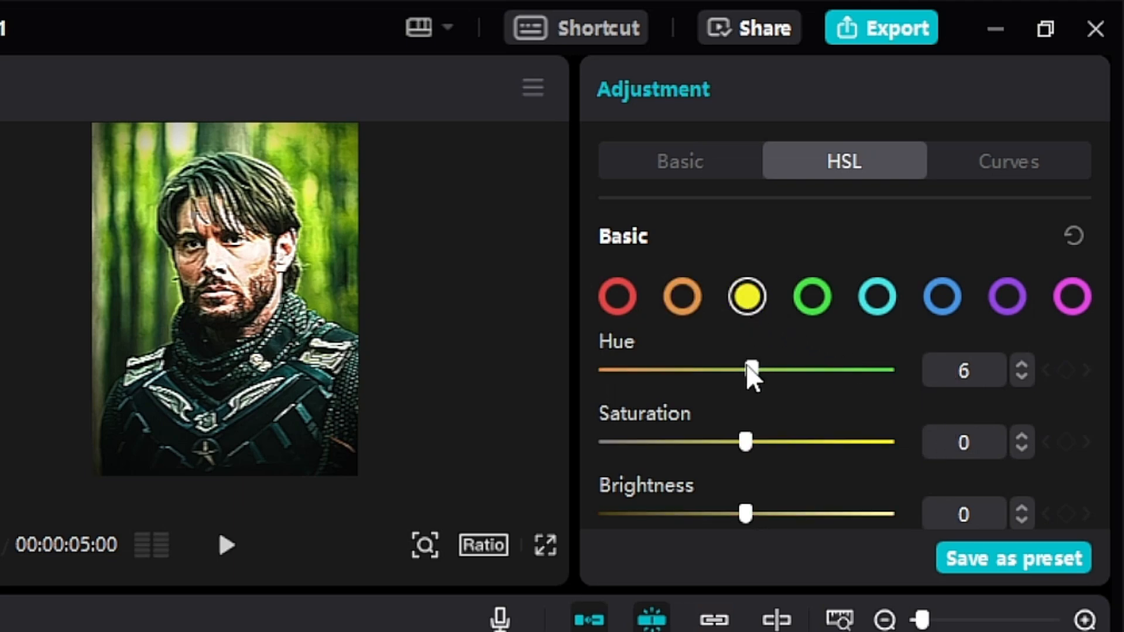
drag(746, 364, 555, 391)
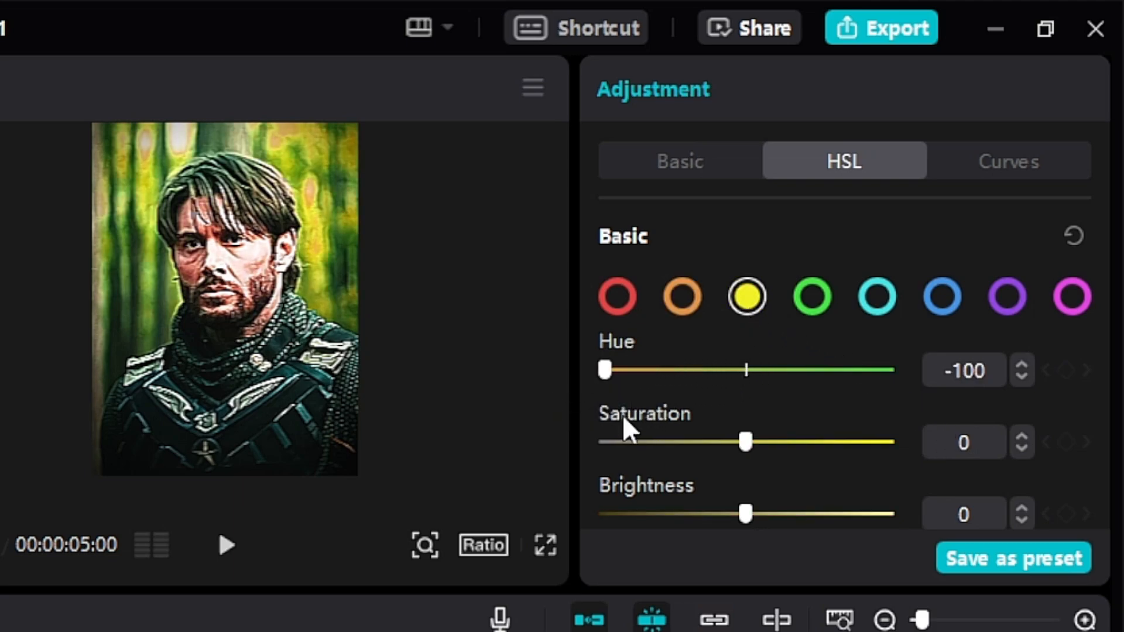
drag(984, 441, 929, 443)
text(-25)
key(Return)
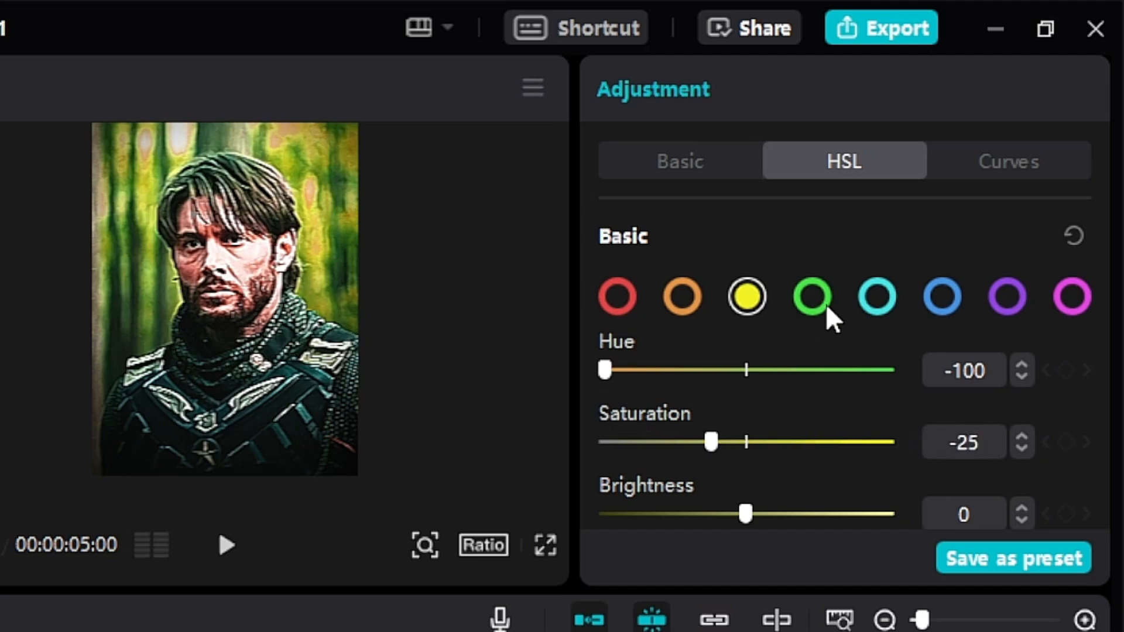
- Set the hue of the green HSL channel to -50
click(810, 305)
drag(745, 379, 669, 450)
click(1021, 364)
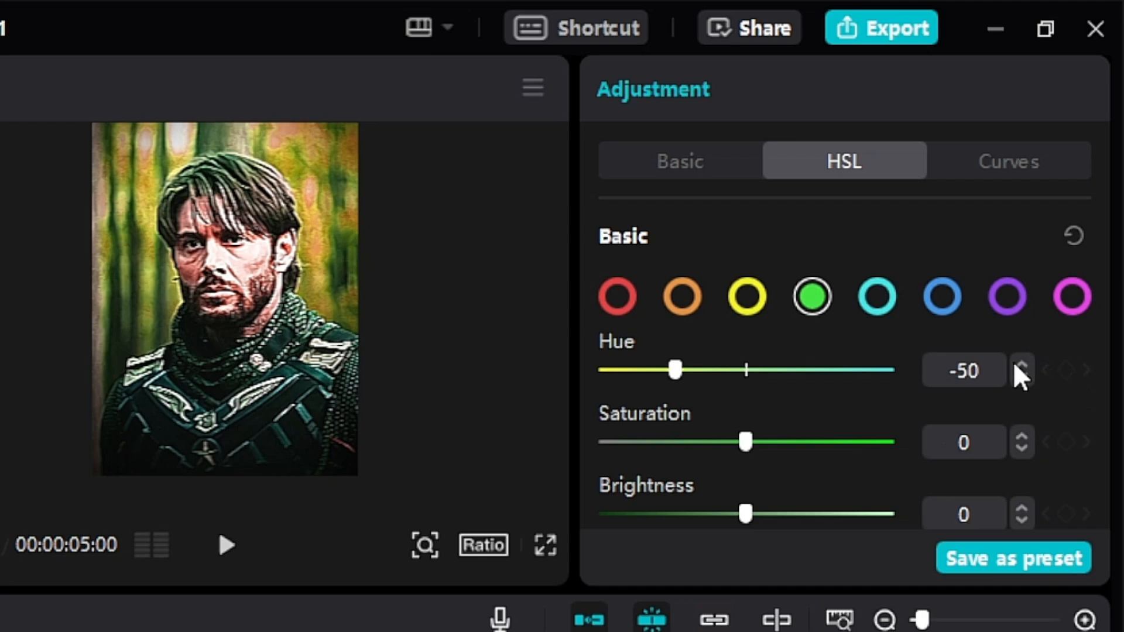
- Set the green HSL channel's saturation to -30 and the cyan channel's hue to 60
click(982, 440)
double_click(989, 442)
text(-30)
key(Return)
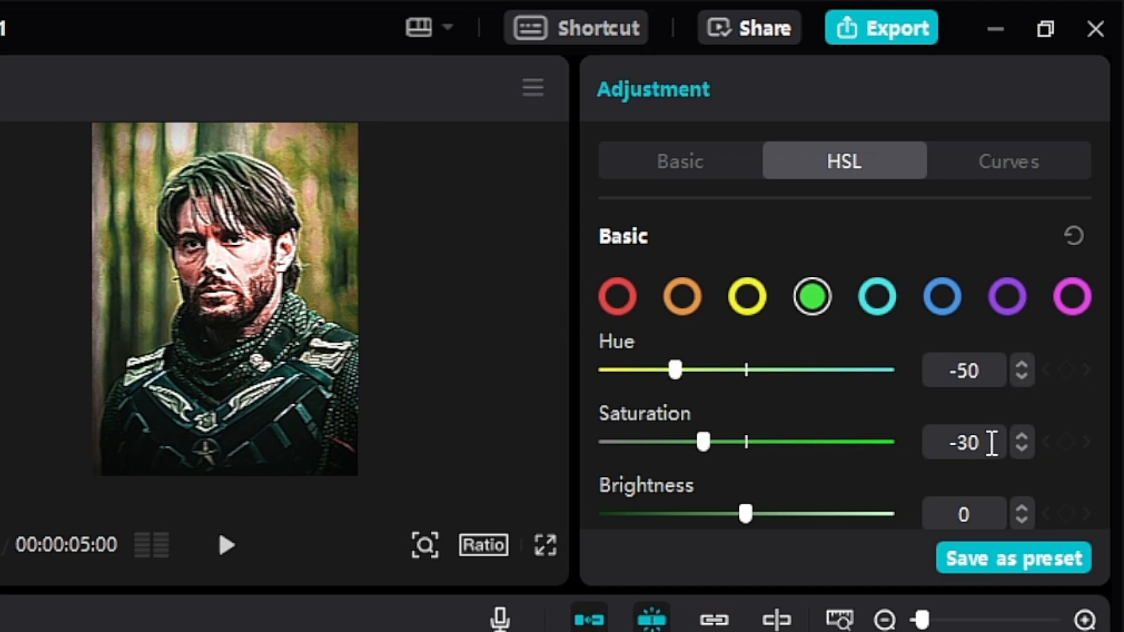
click(875, 301)
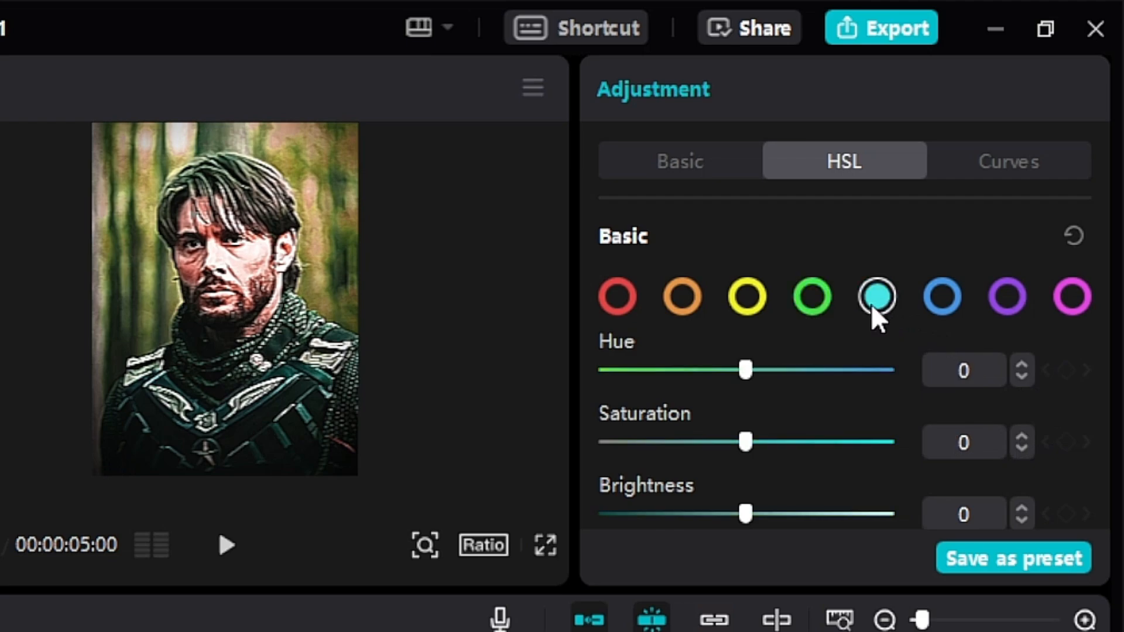
double_click(936, 371)
text(60)
key(Return)
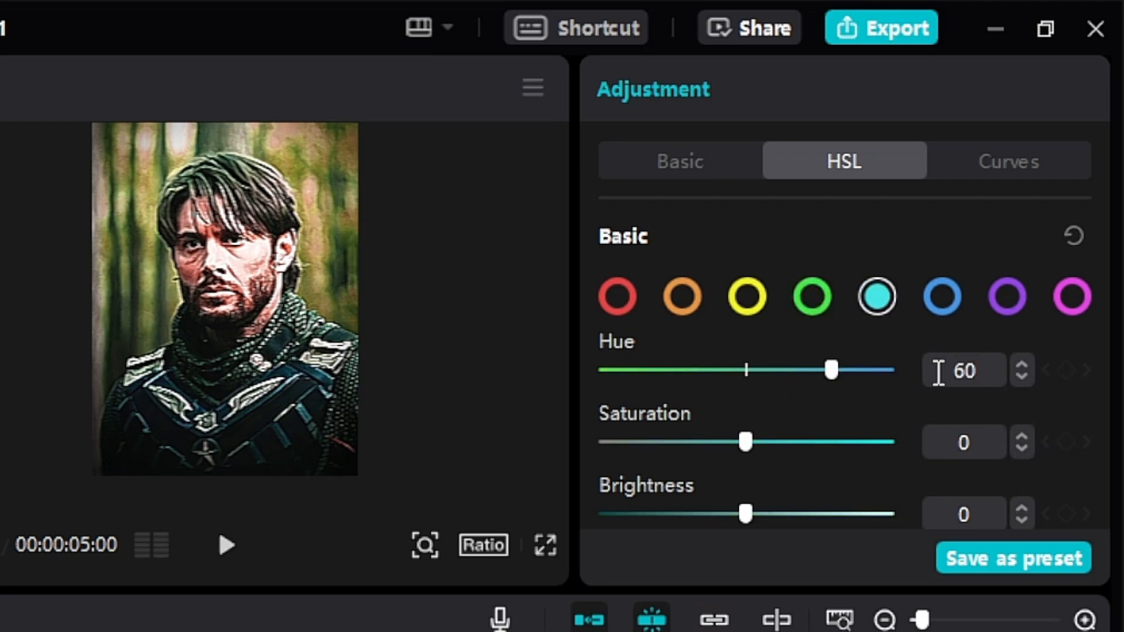
- Set the blue HSL channel to hue -65 and saturation 25
click(947, 308)
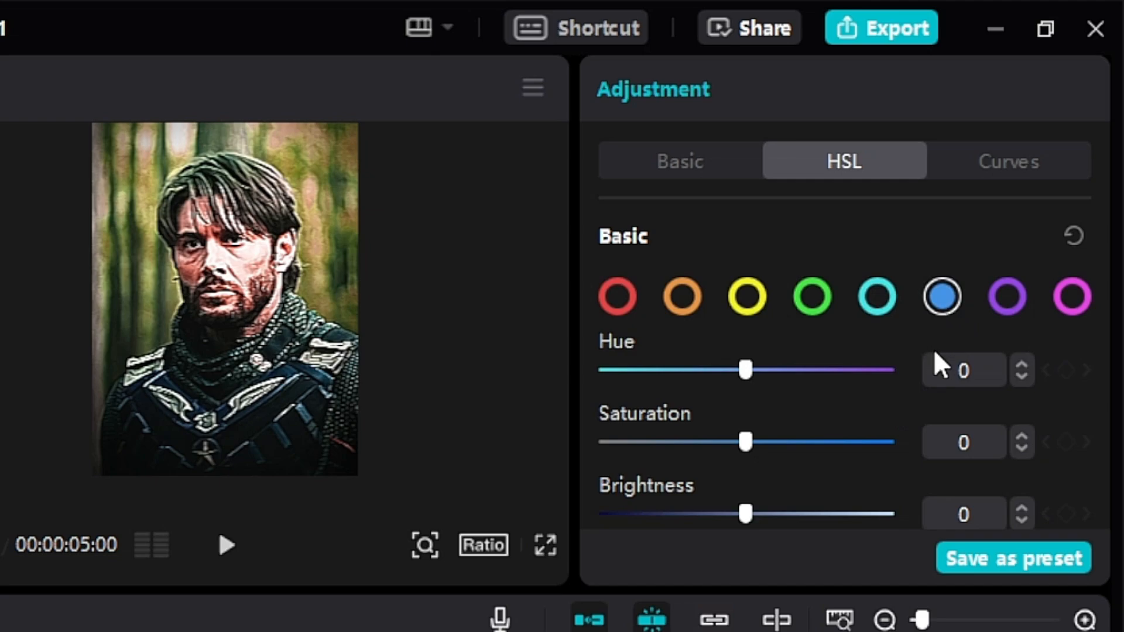
double_click(928, 370)
text(-65)
key(Return)
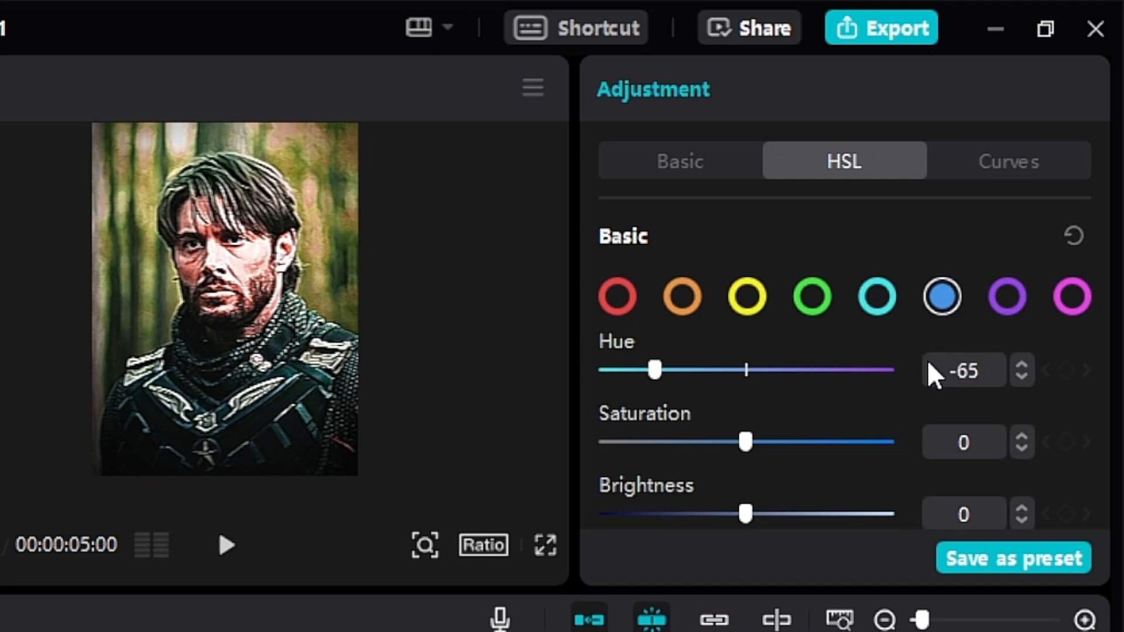
double_click(985, 448)
text(25)
key(Return)
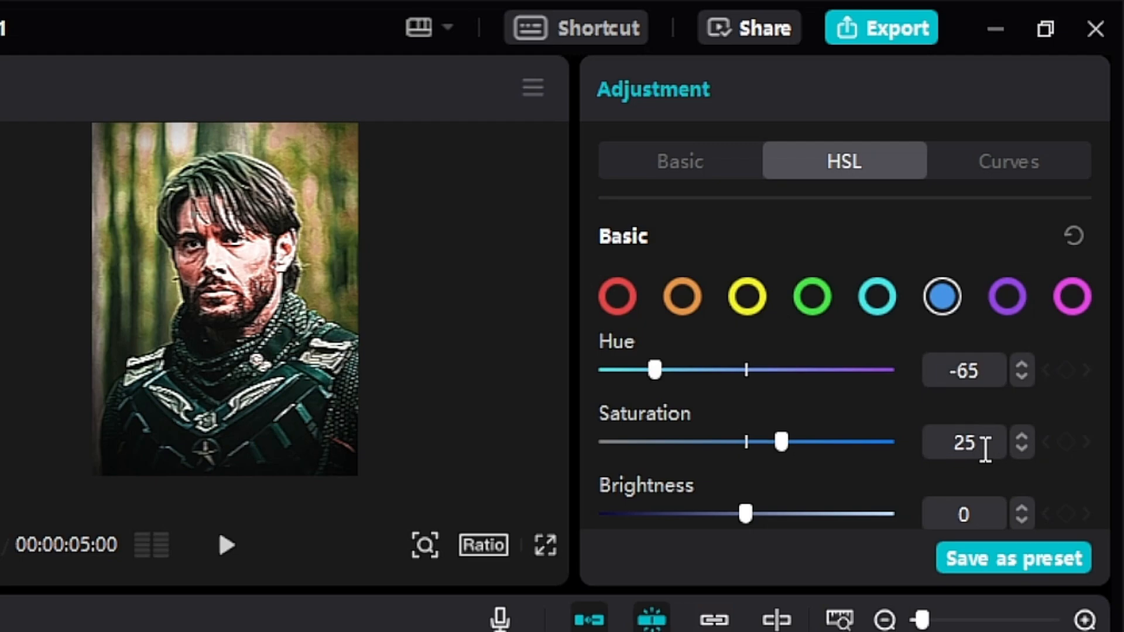
- Compare the portrait with and without the adjustment layer by deleting and restoring it, and view the graded image full screen
click(681, 163)
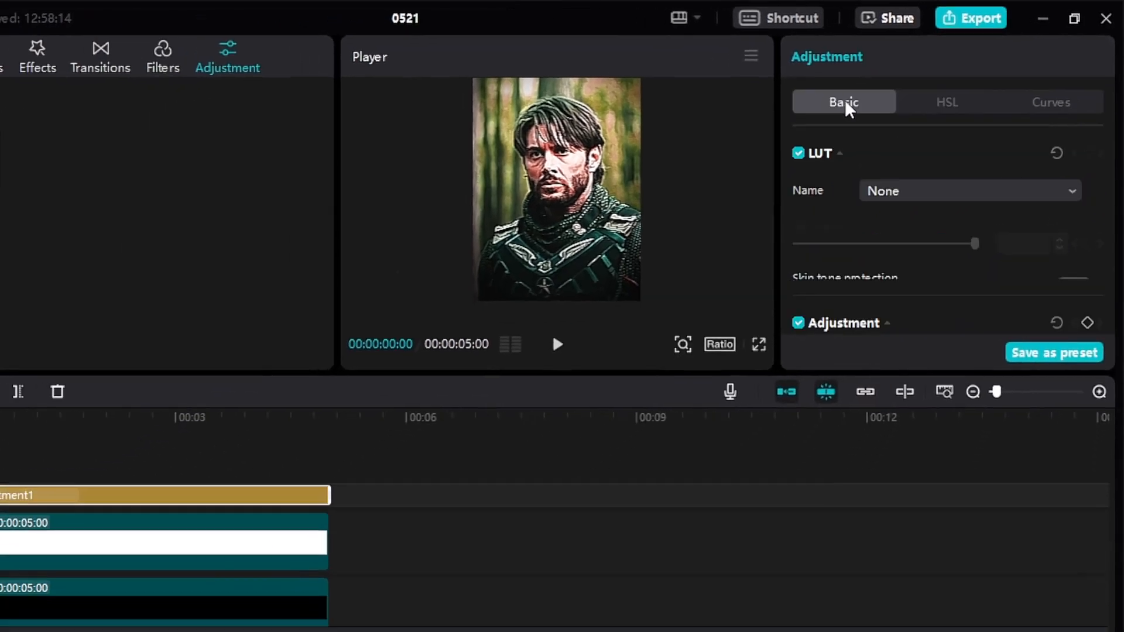
click(203, 378)
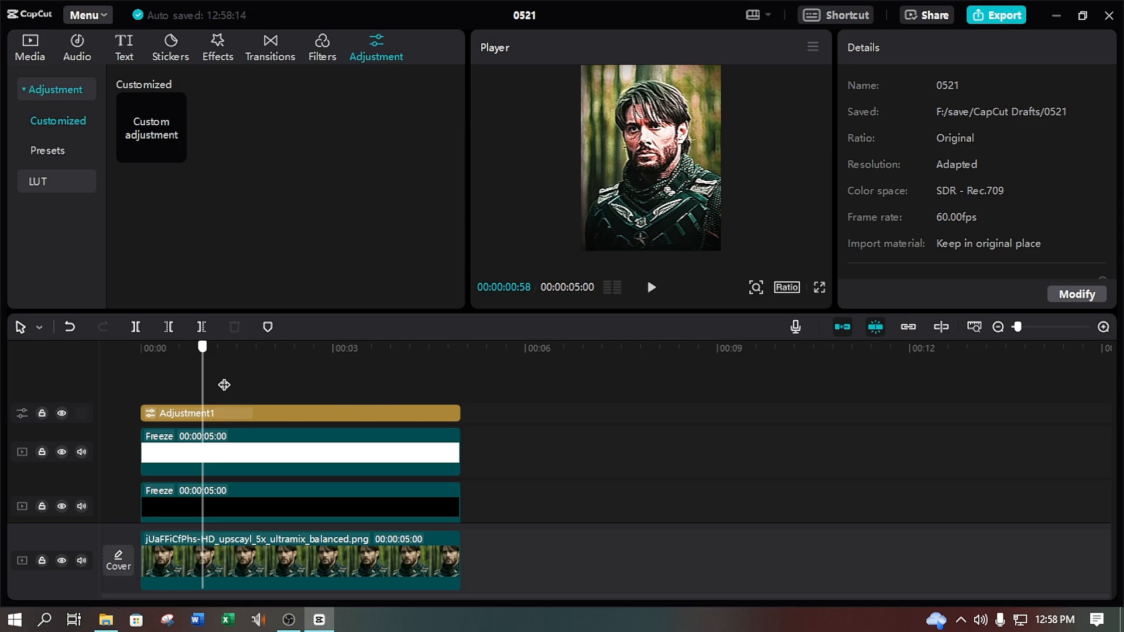
drag(224, 385, 130, 381)
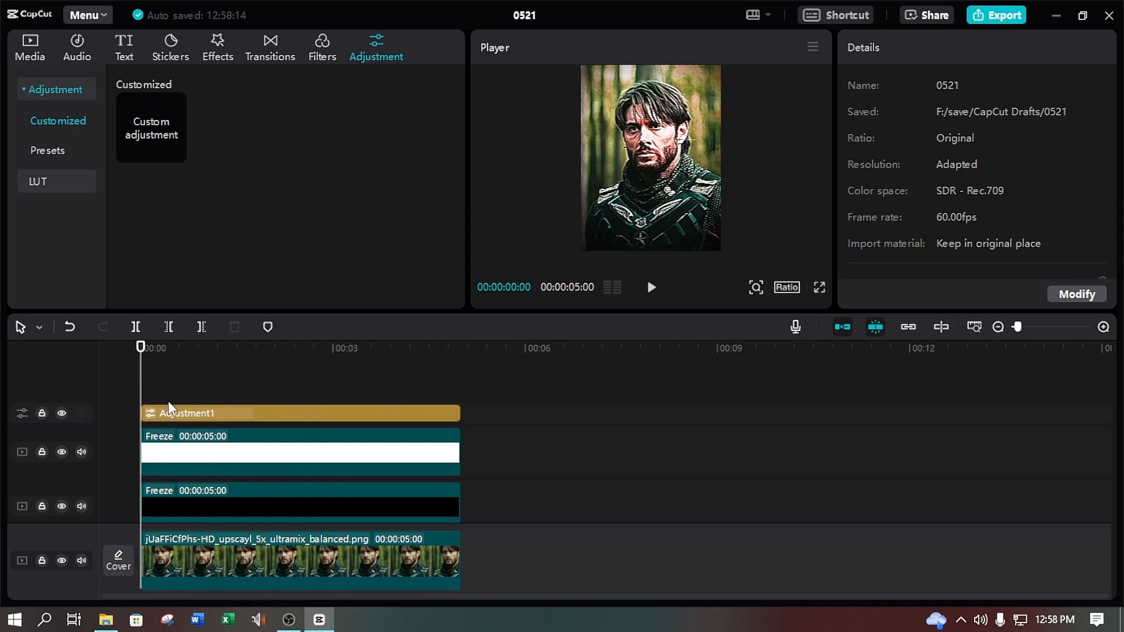
click(378, 419)
key(Delete)
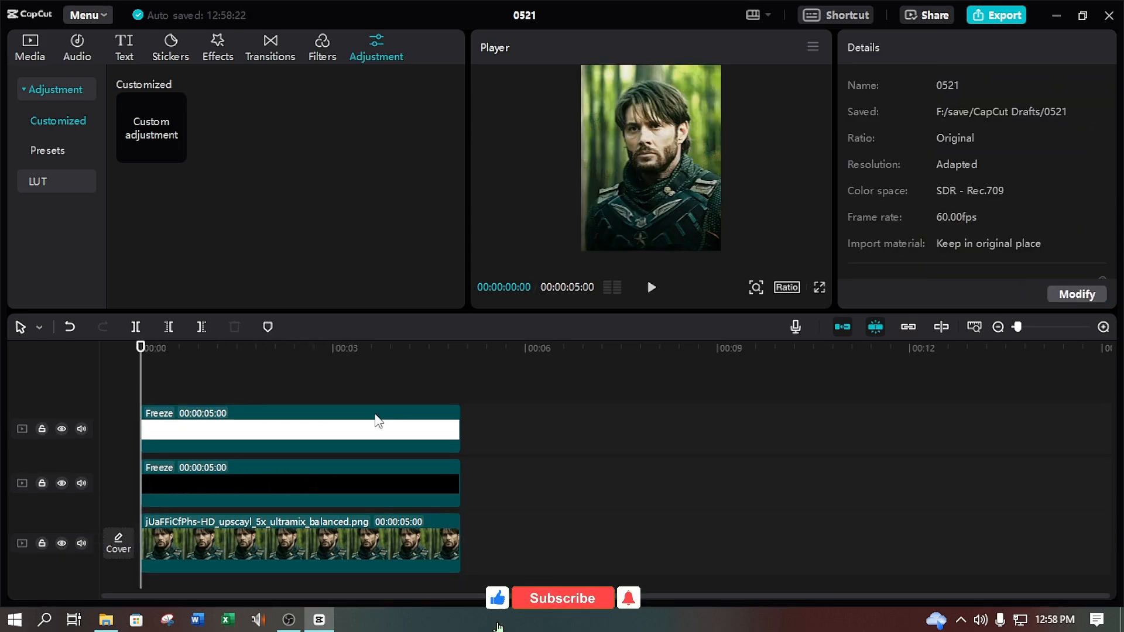
key(ctrl+z)
click(819, 286)
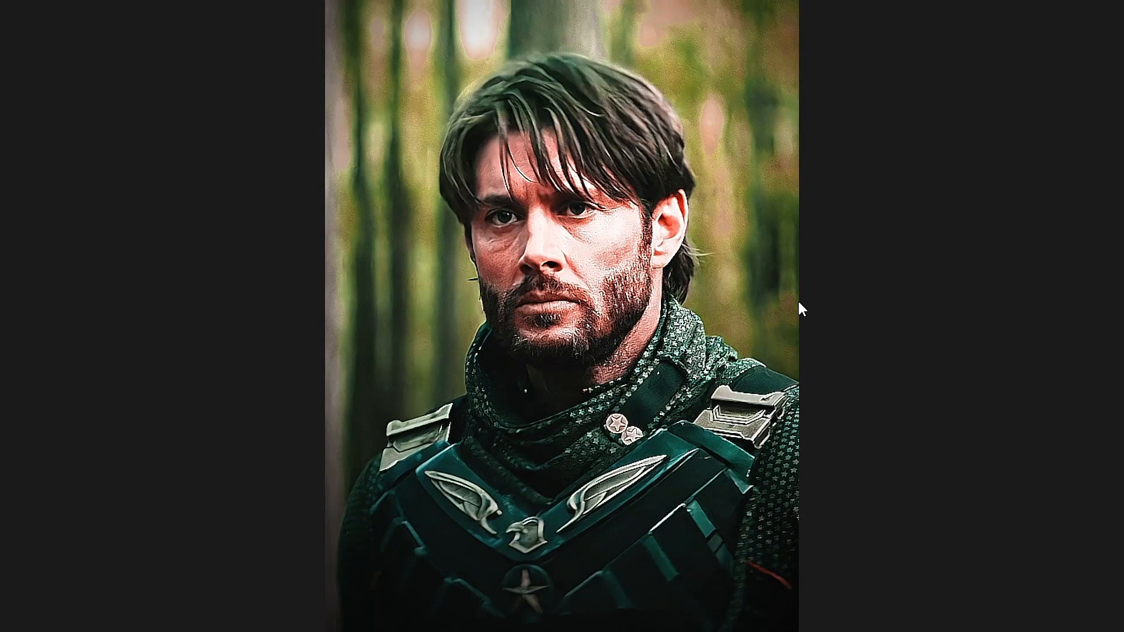
key(Escape)
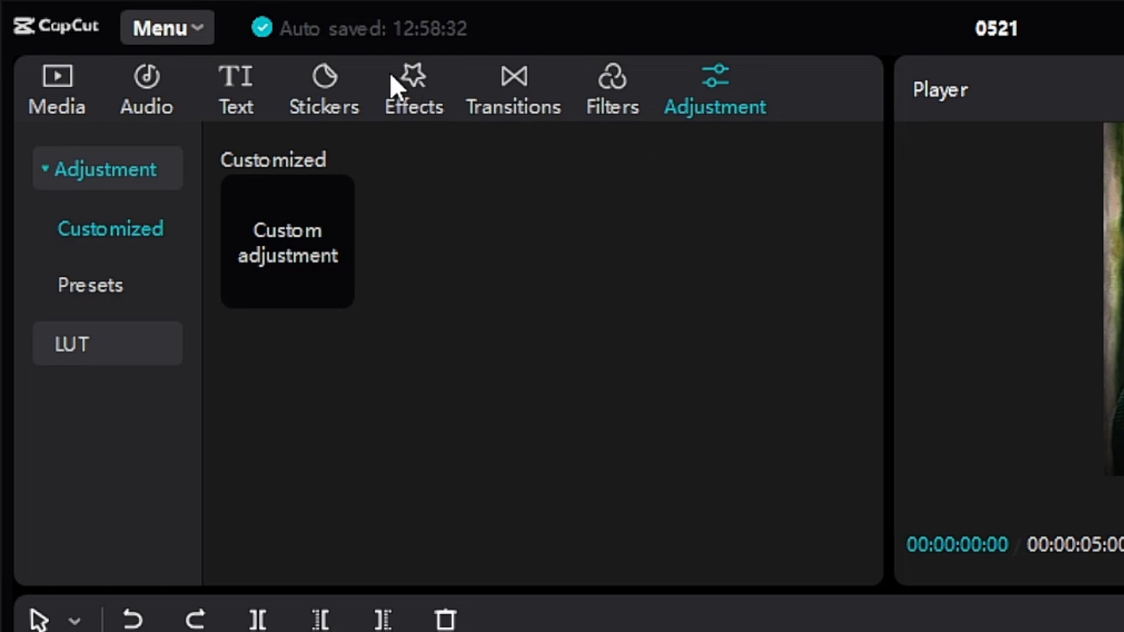
- Search the video effects for "soft" and add the Soft effect above the adjustment layer at the start of the timeline
click(412, 84)
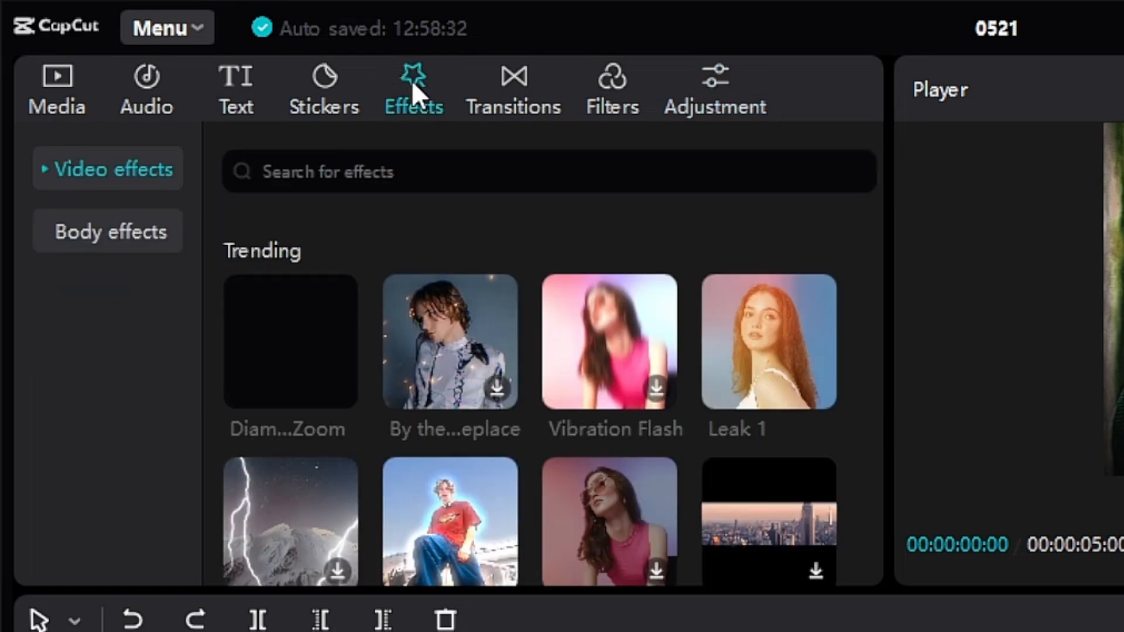
click(432, 179)
text(sof)
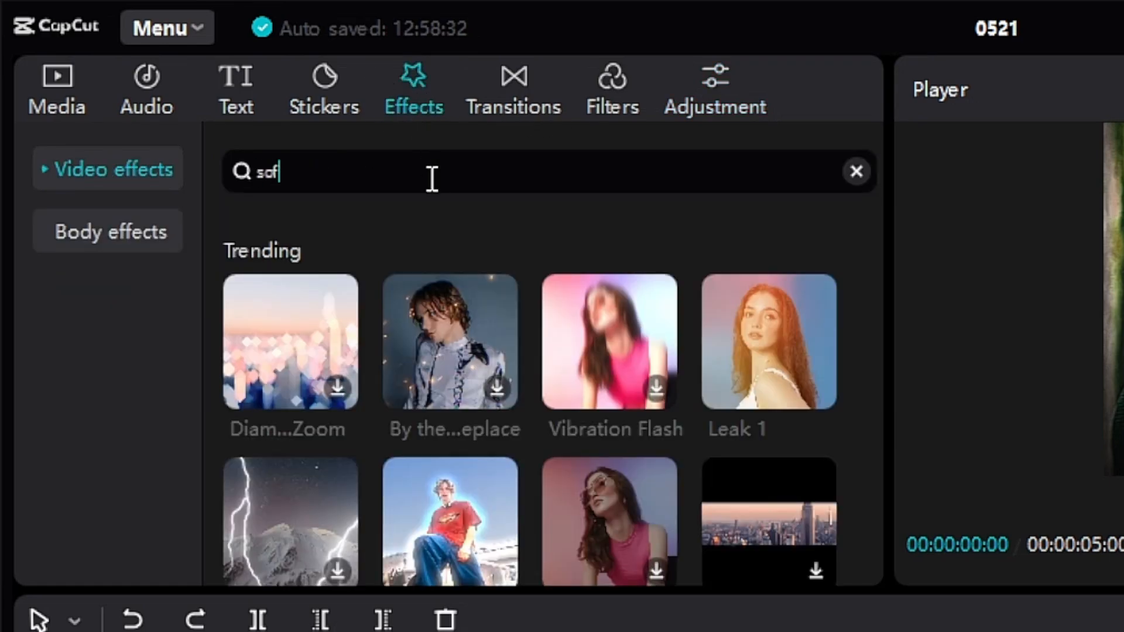
text(t)
key(Return)
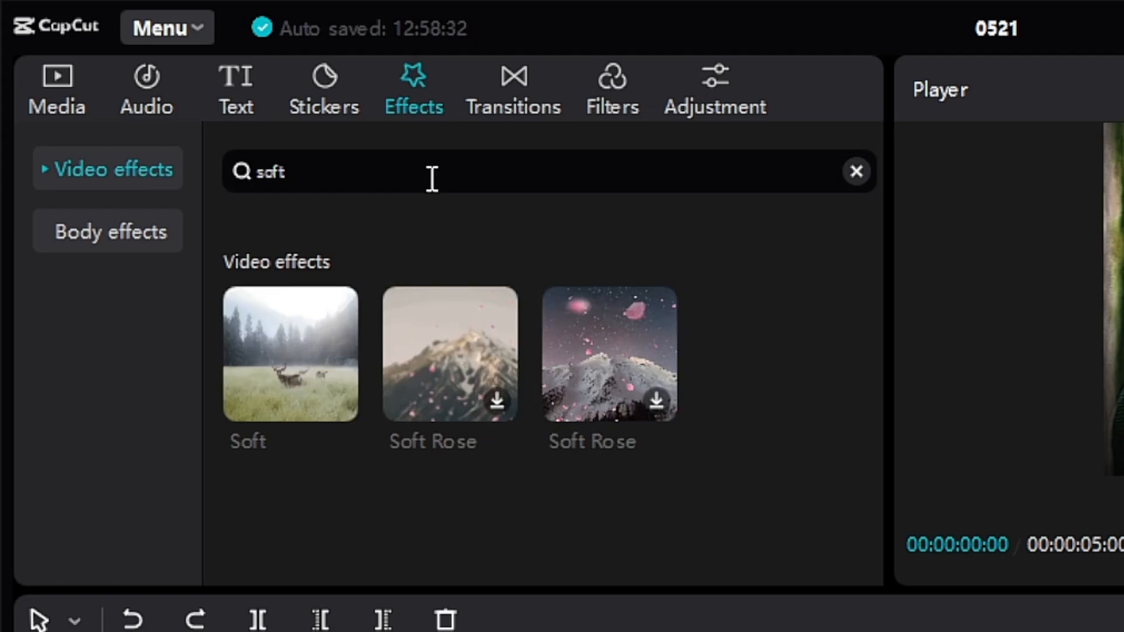
mouse_move(340, 356)
drag(305, 362, 139, 403)
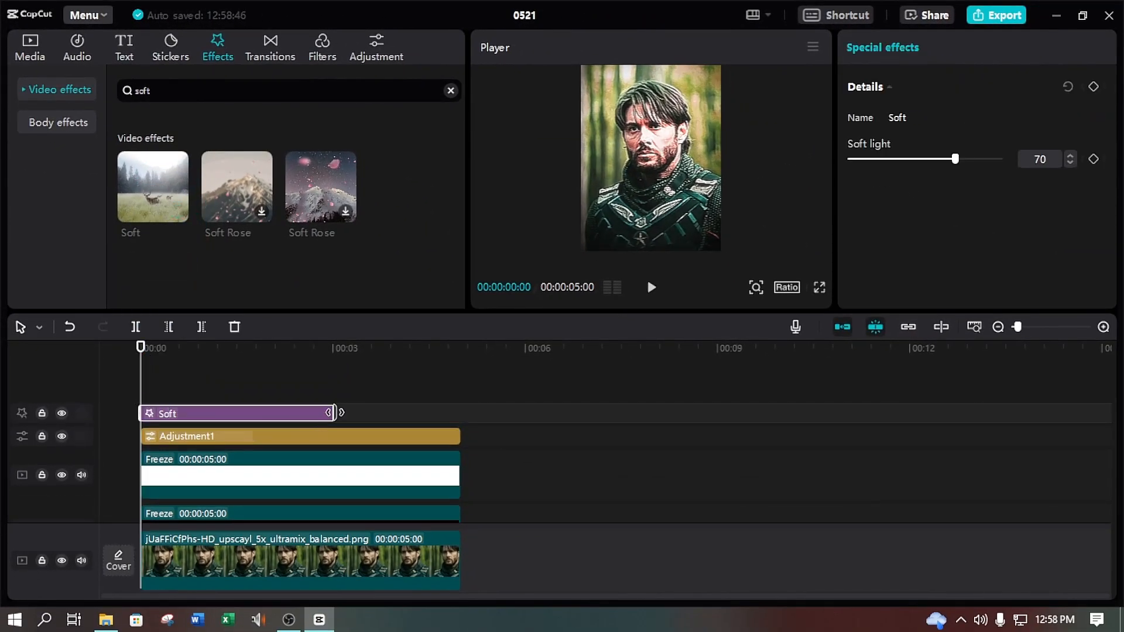
- Extend the Soft effect to the end of the clips and set its soft light to 30
drag(333, 413, 461, 419)
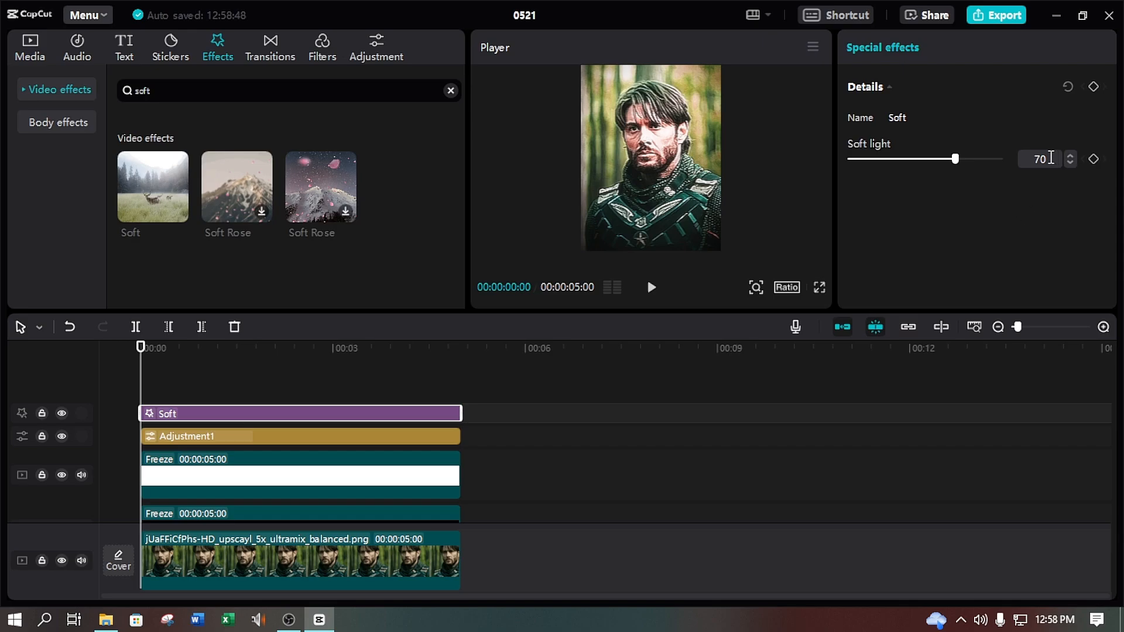
double_click(1050, 158)
text(30)
key(Return)
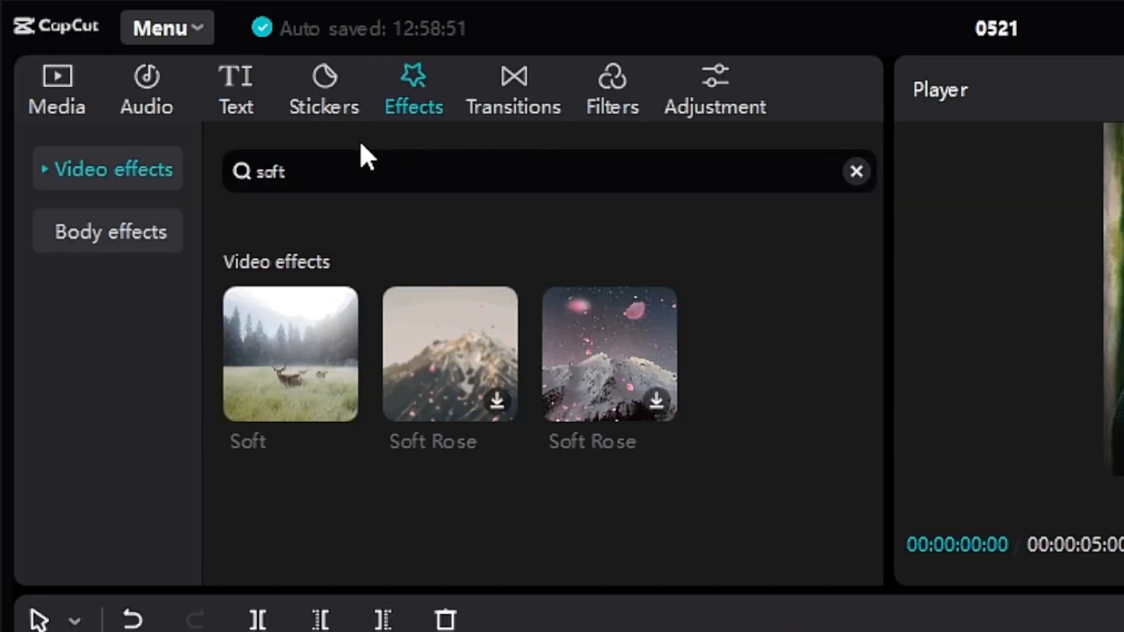
- Search for "motion blur", add the Motion Blur effect above the Soft effect, and extend it to the full clip length
double_click(188, 88)
text(m)
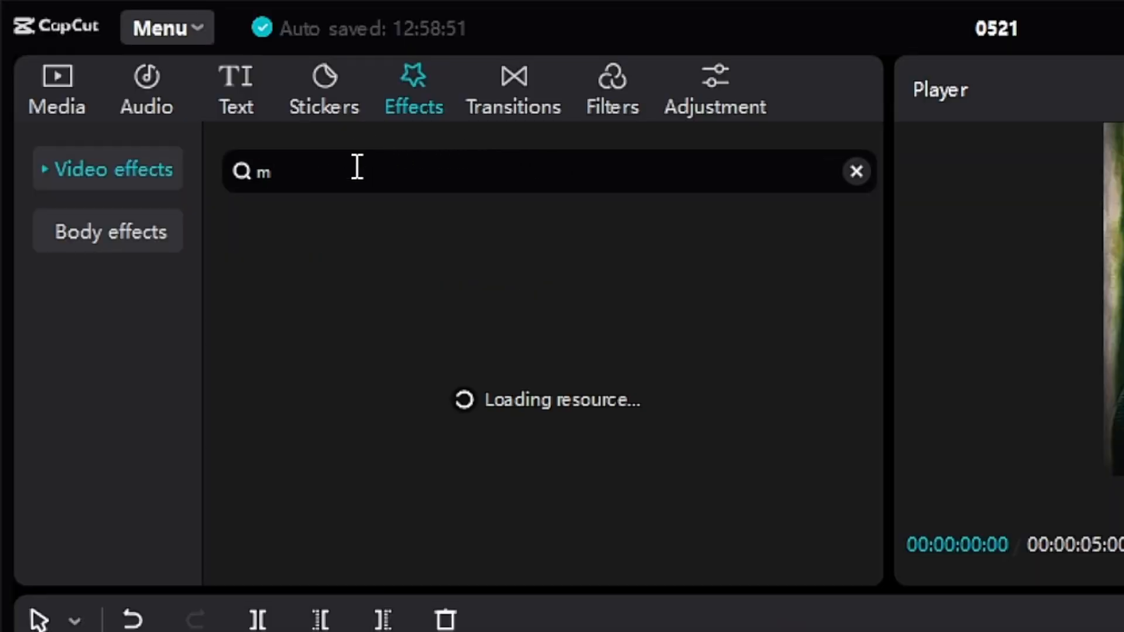
text(otion )
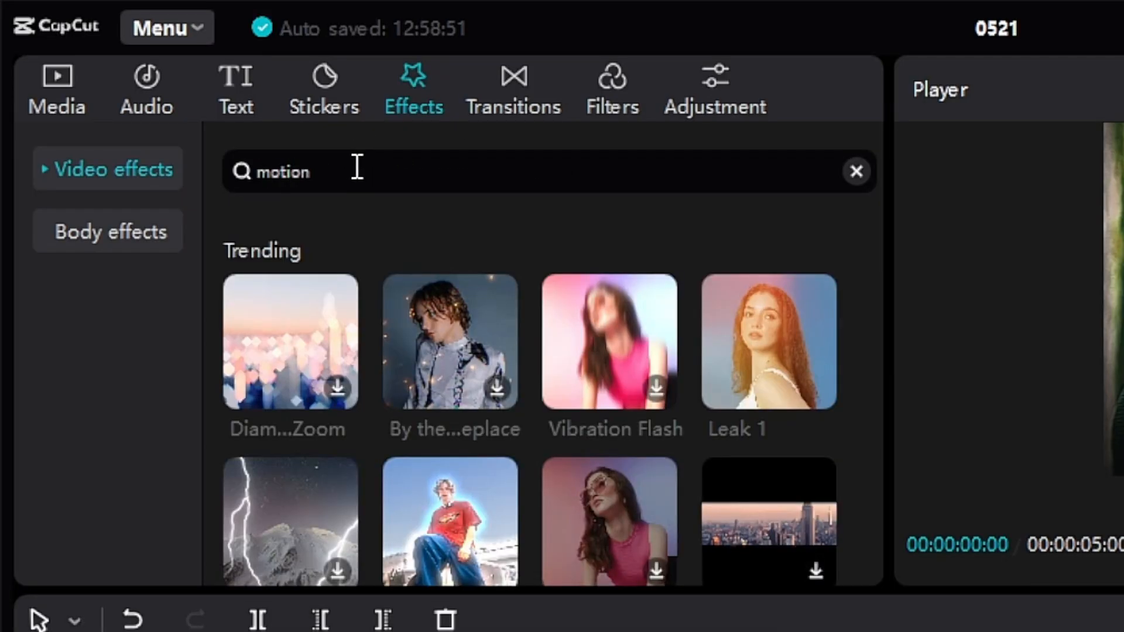
text(blur)
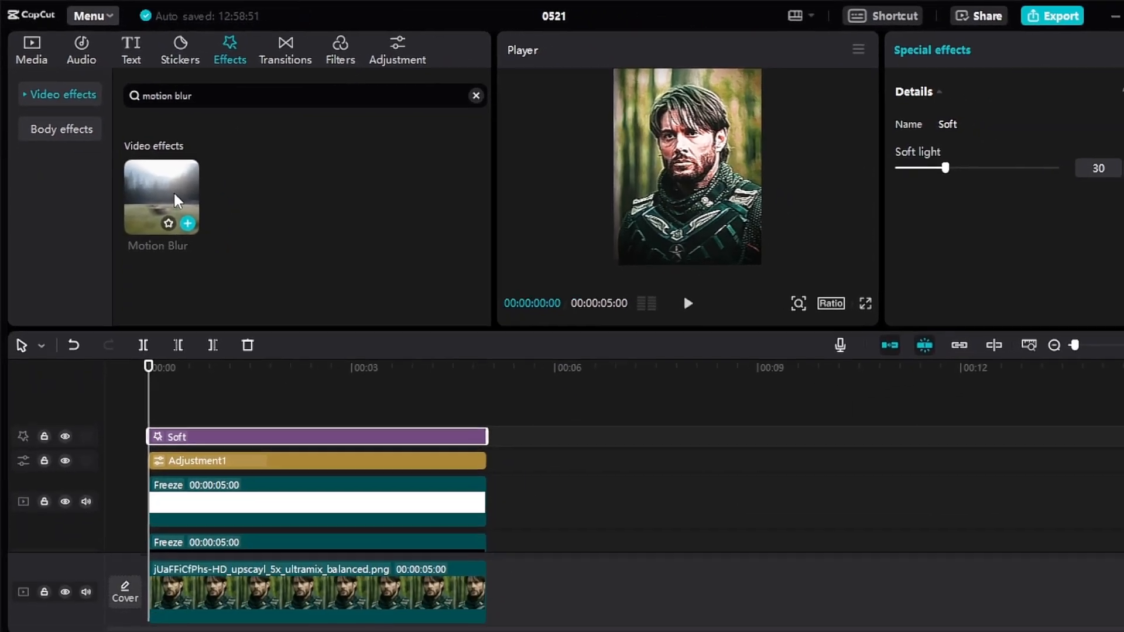
drag(311, 358, 148, 413)
drag(331, 413, 460, 435)
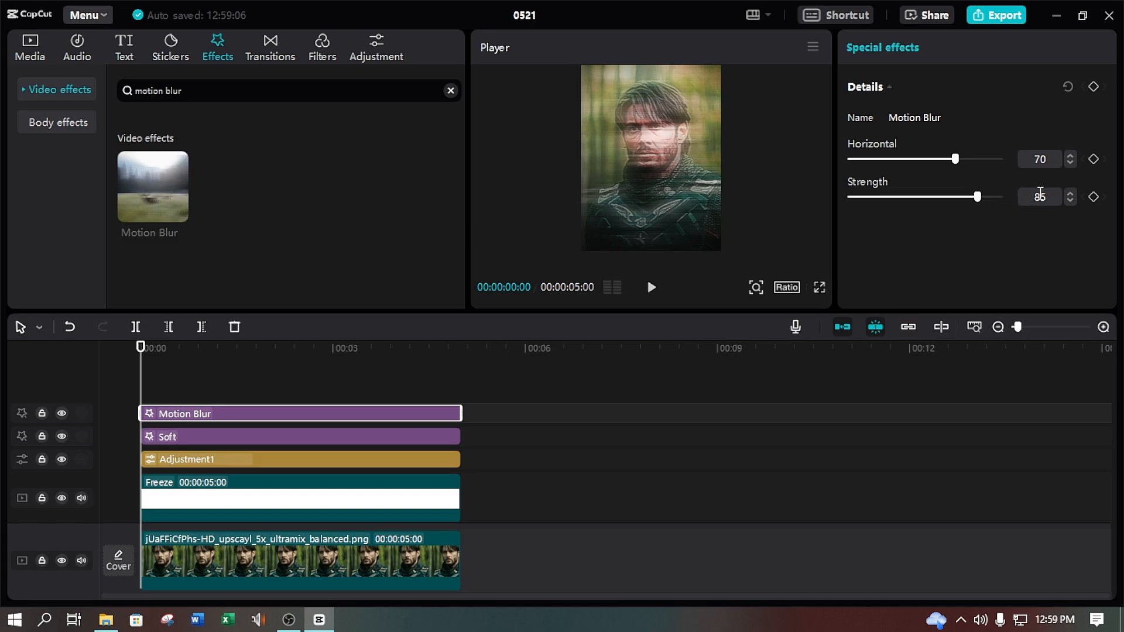
- Set the strength of the Motion Blur effect to 60
drag(1053, 197, 1031, 198)
text(60)
key(Return)
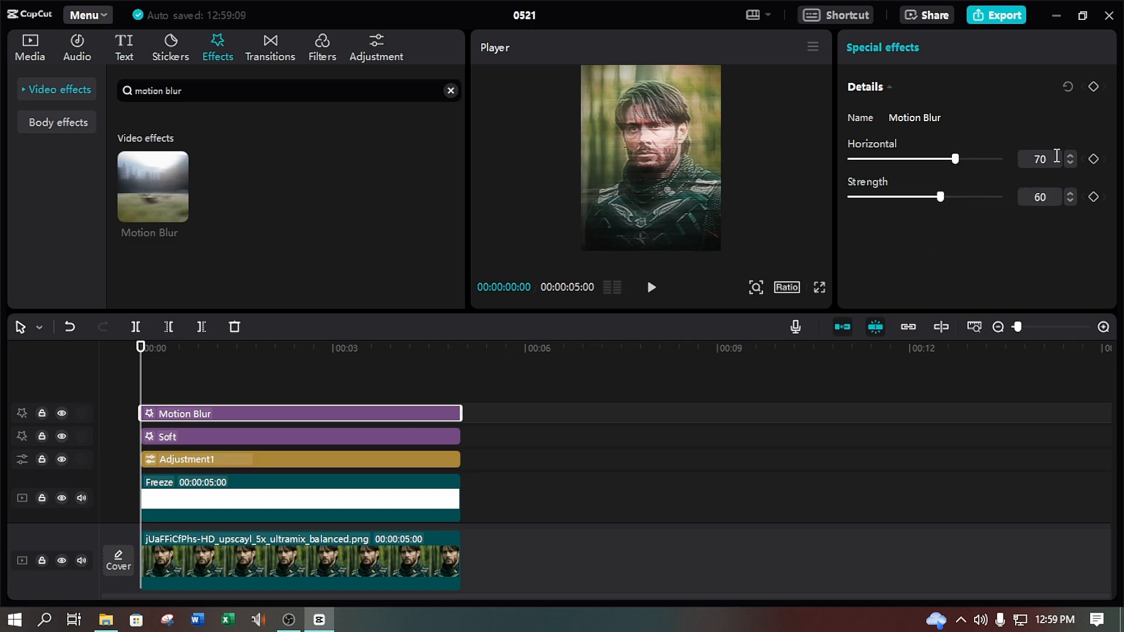
- Try a horizontal value of 90 for the Motion Blur effect and preview the portrait full screen
double_click(1057, 156)
text(90)
key(Return)
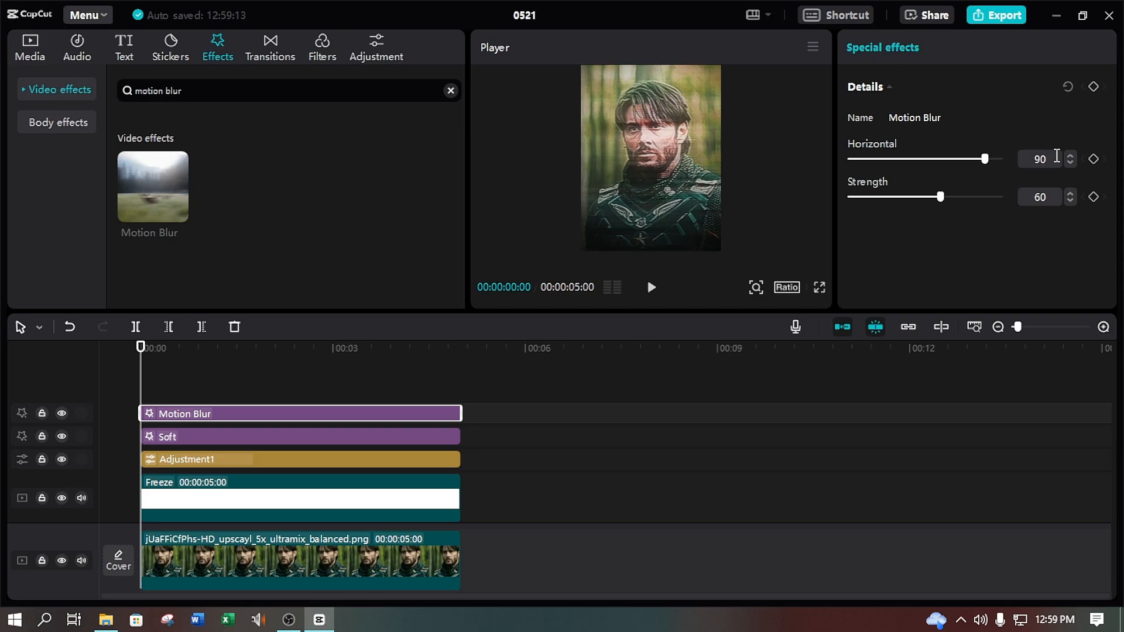
click(819, 288)
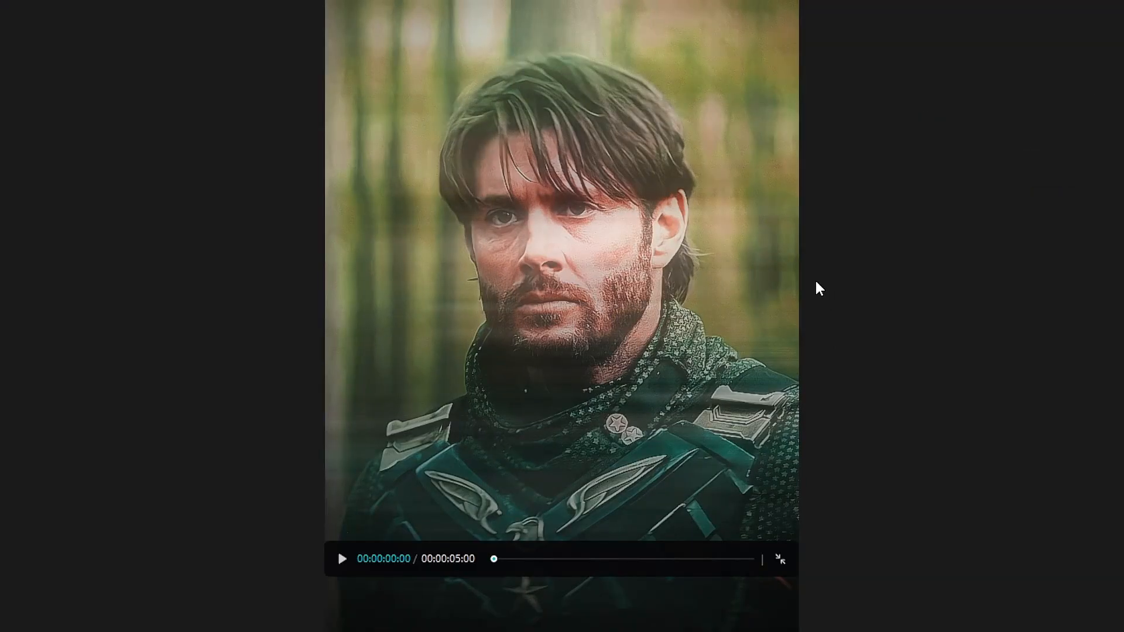
key(Escape)
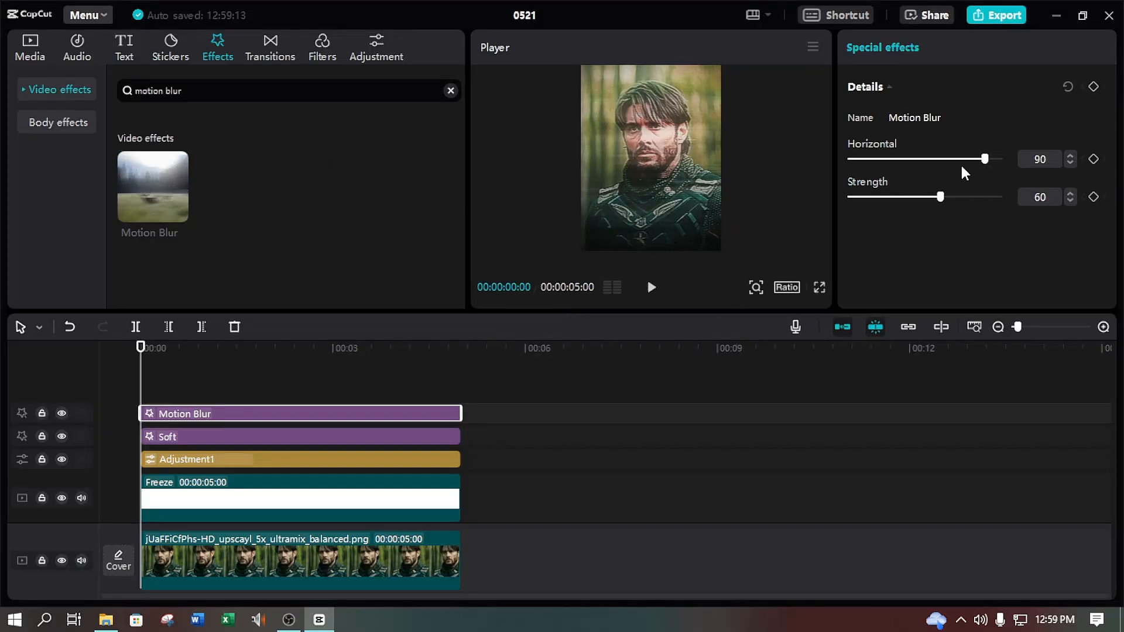
- Set the Motion Blur effect's horizontal value to 60 and check the portrait full screen
double_click(1042, 159)
text(60)
key(Return)
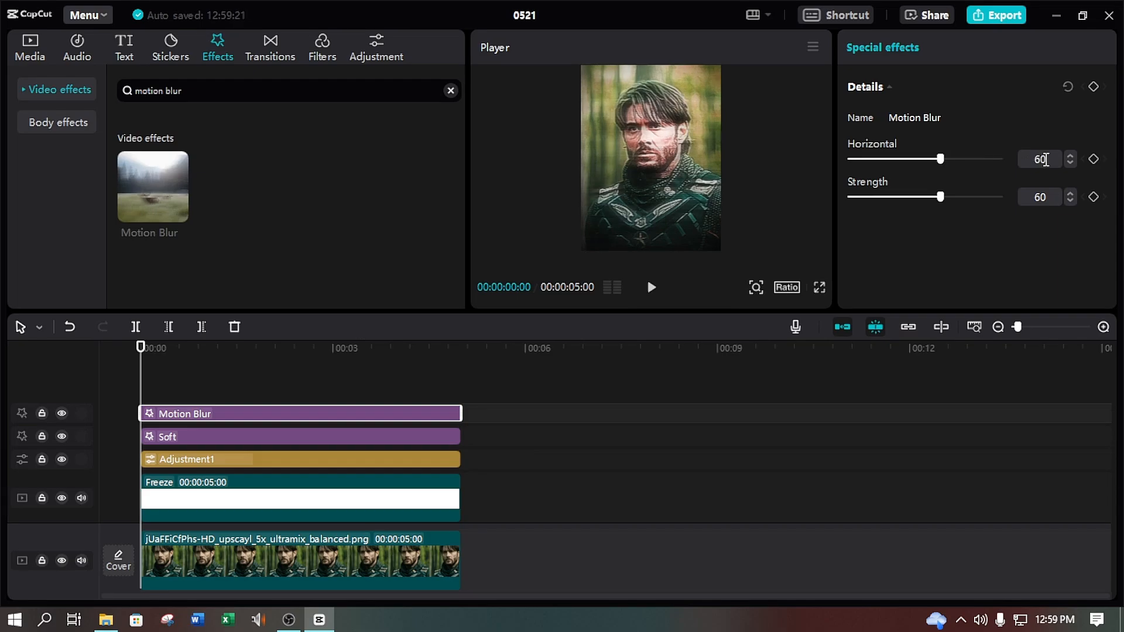
click(819, 287)
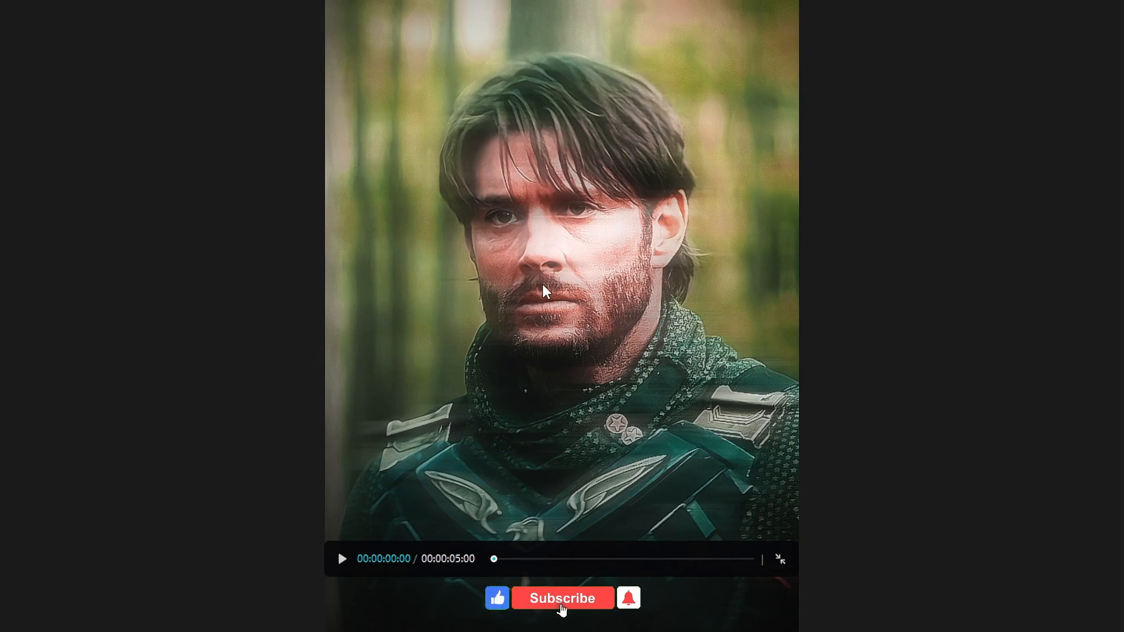
key(Escape)
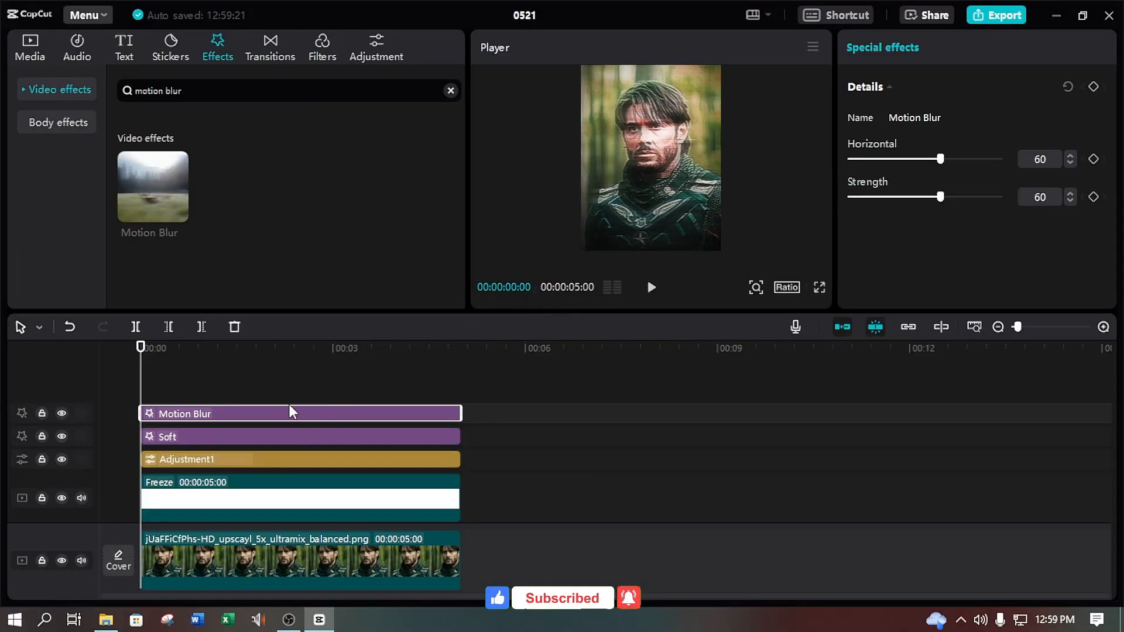
- Select the black Freeze overlay together with the other clips layered on the timeline
scroll(283, 385, down, 2)
click(389, 440)
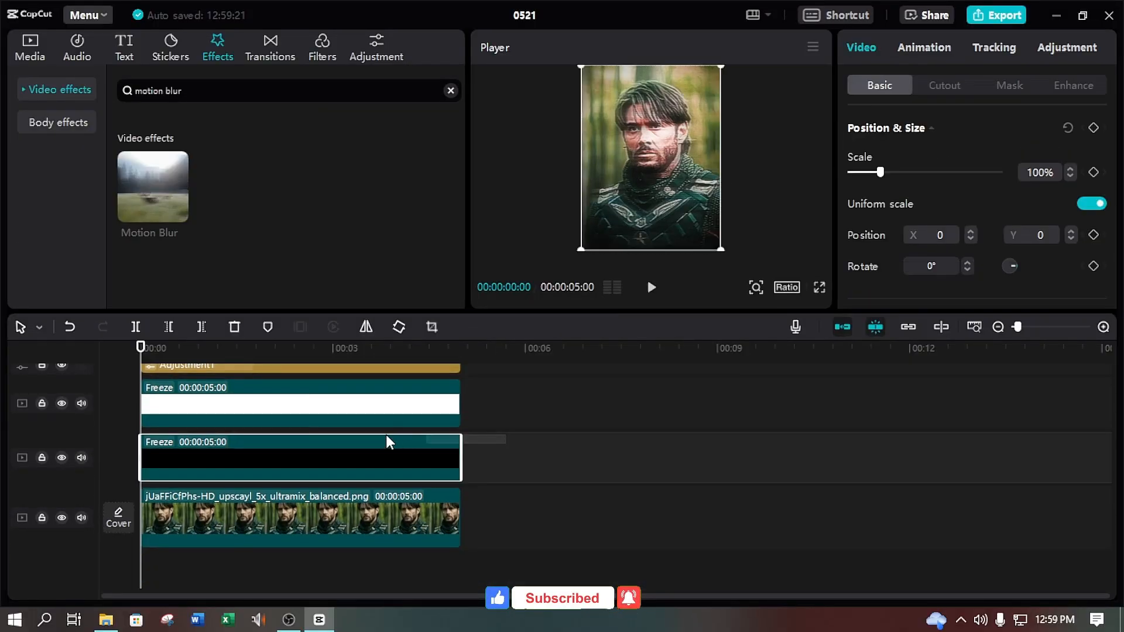
key(Delete)
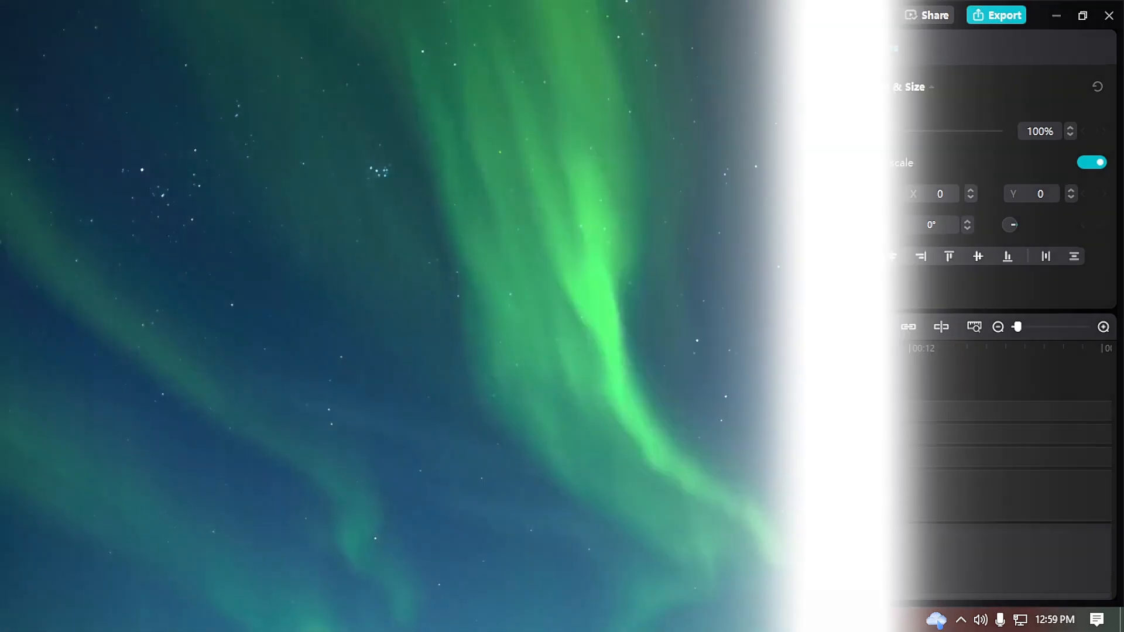